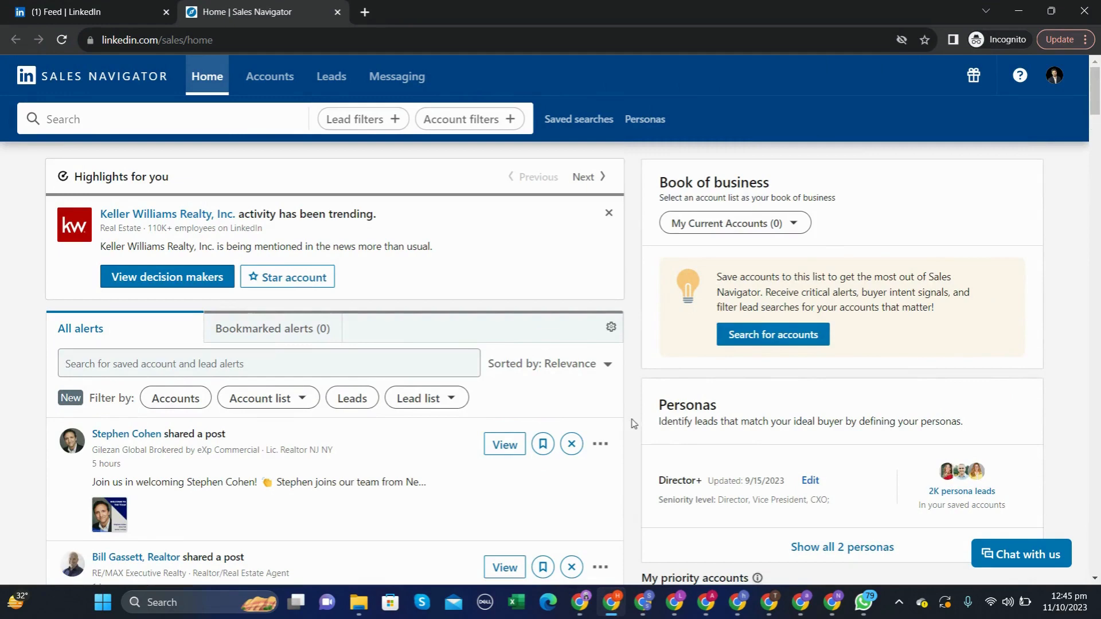
scroll(633, 424, down, 1)
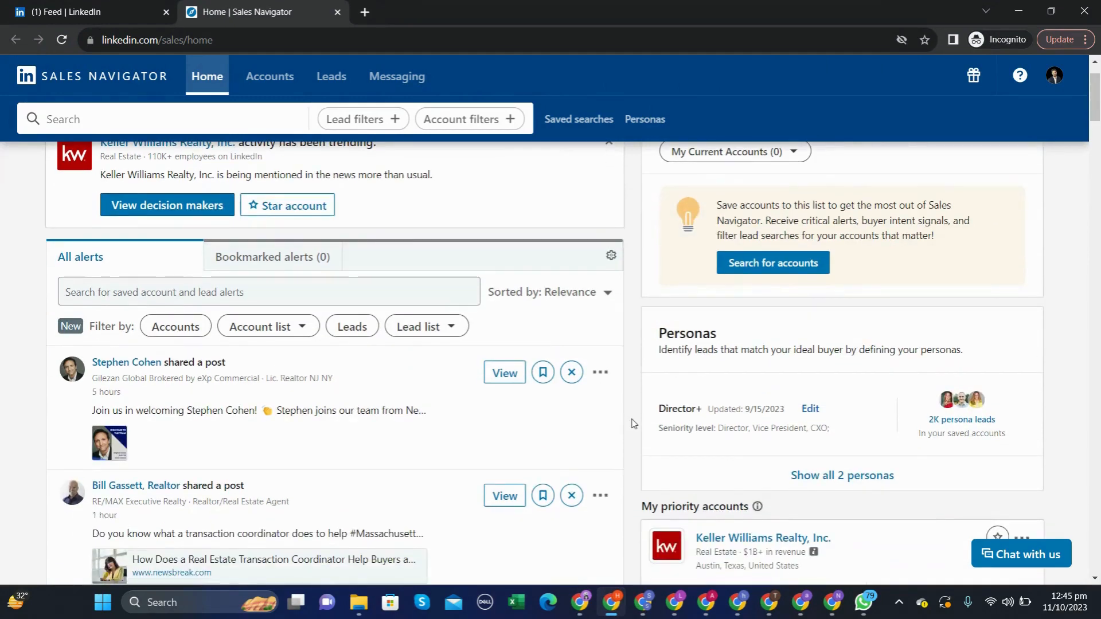
scroll(633, 423, up, 1)
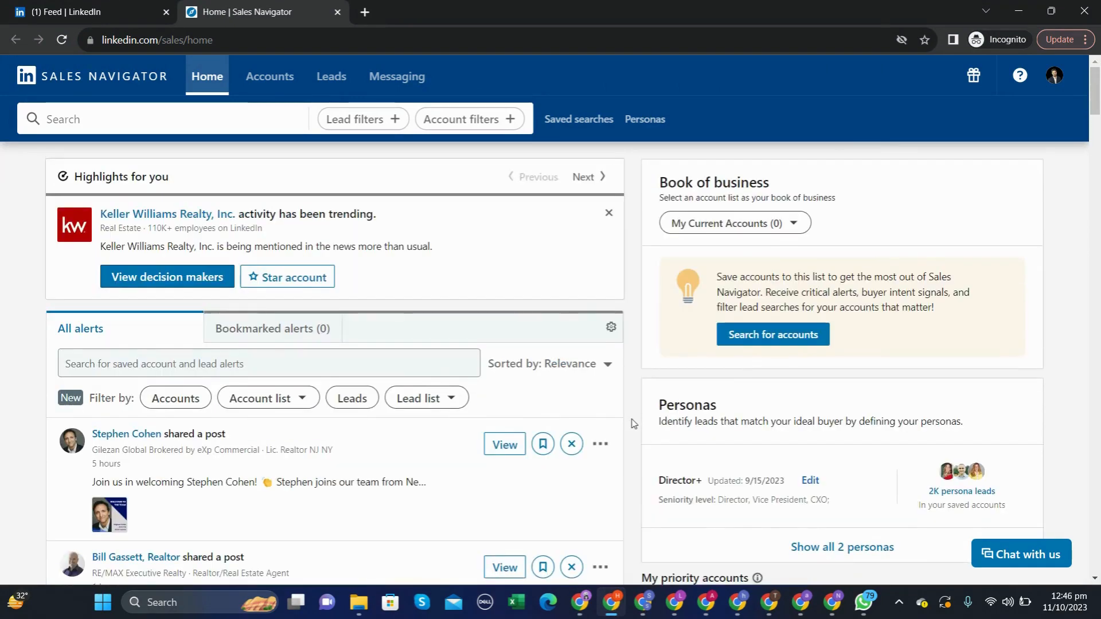
click(169, 117)
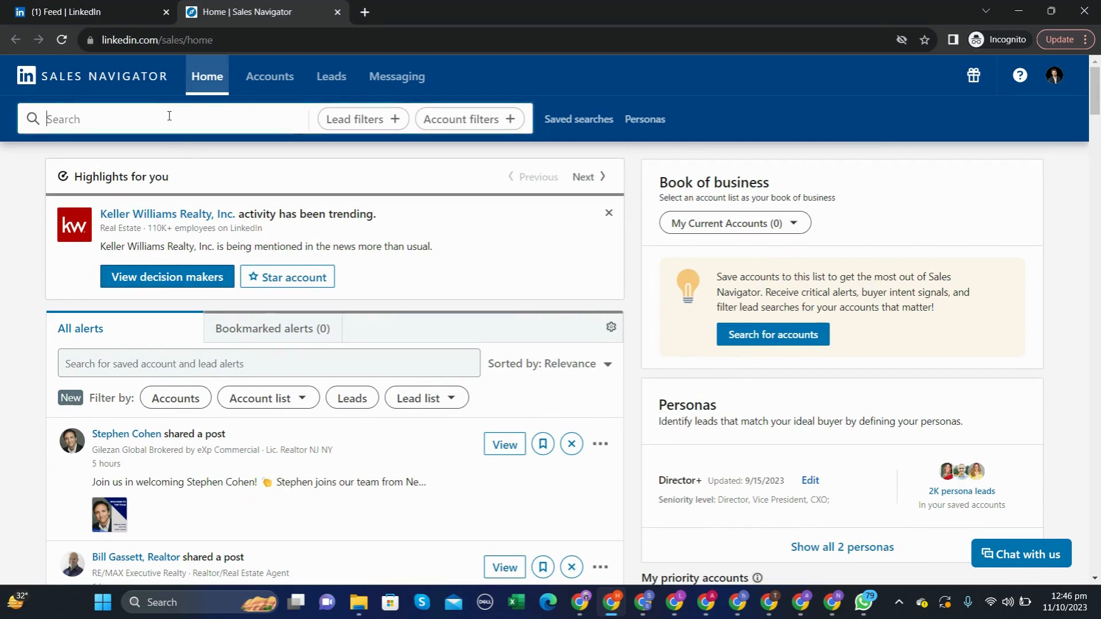
text(saudia)
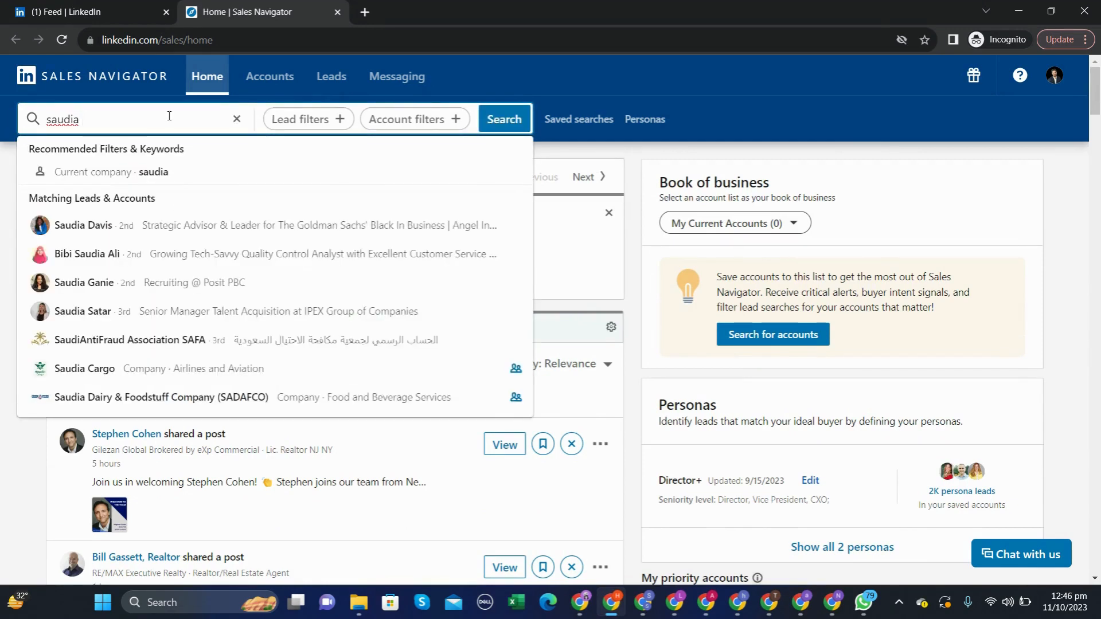
key(ctrl+a)
key(BackSpace)
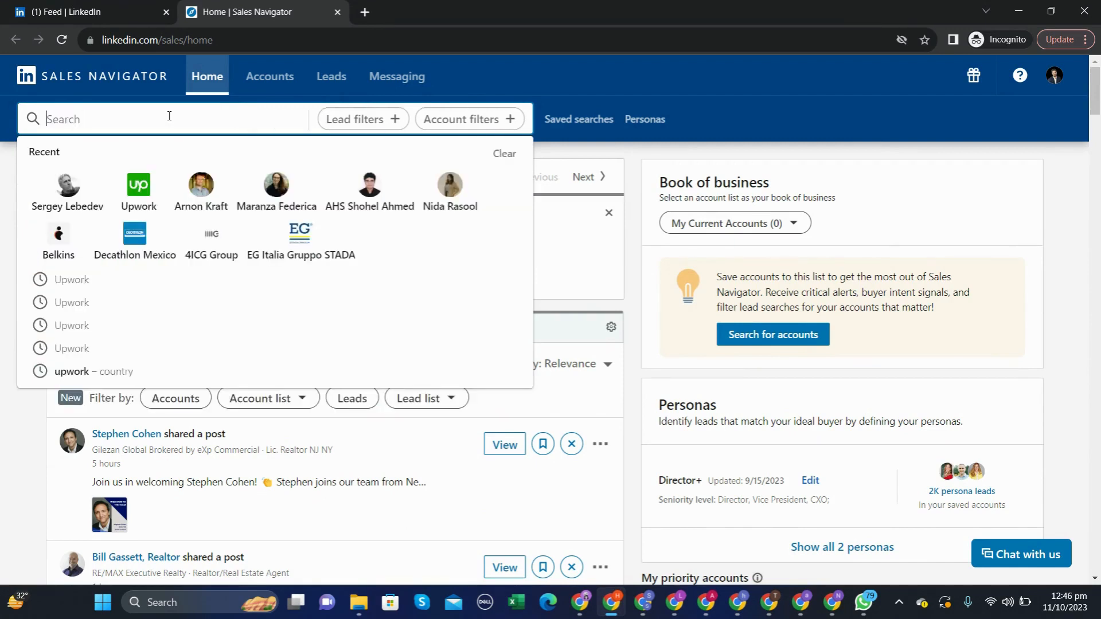
Search for "It compaies" and expand the lead filters to the full set.
text(l)
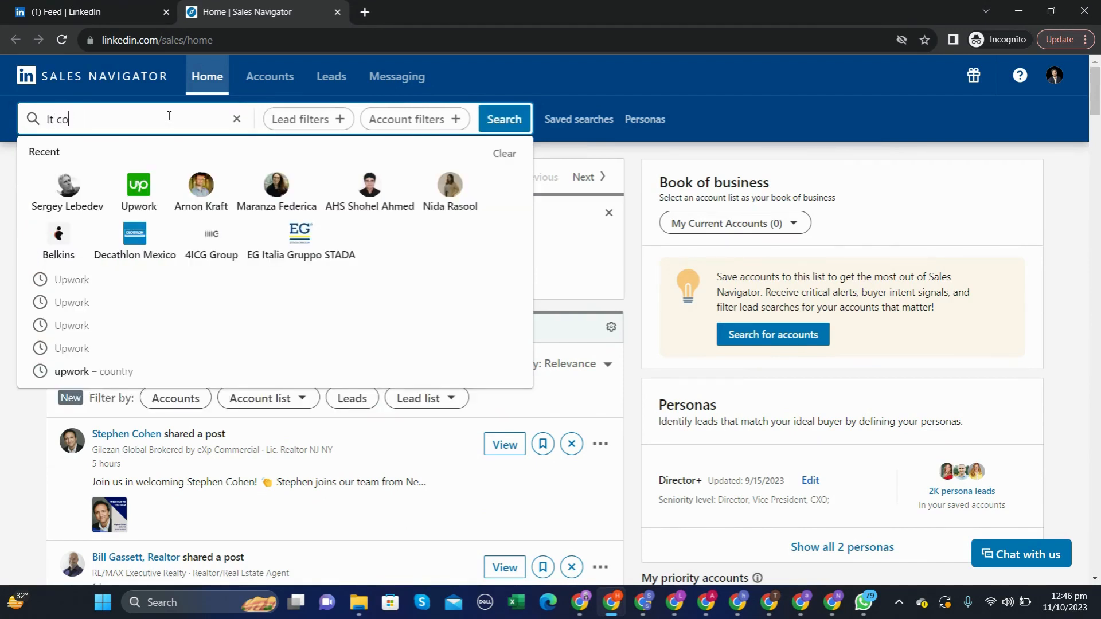
text(t compaies)
key(Return)
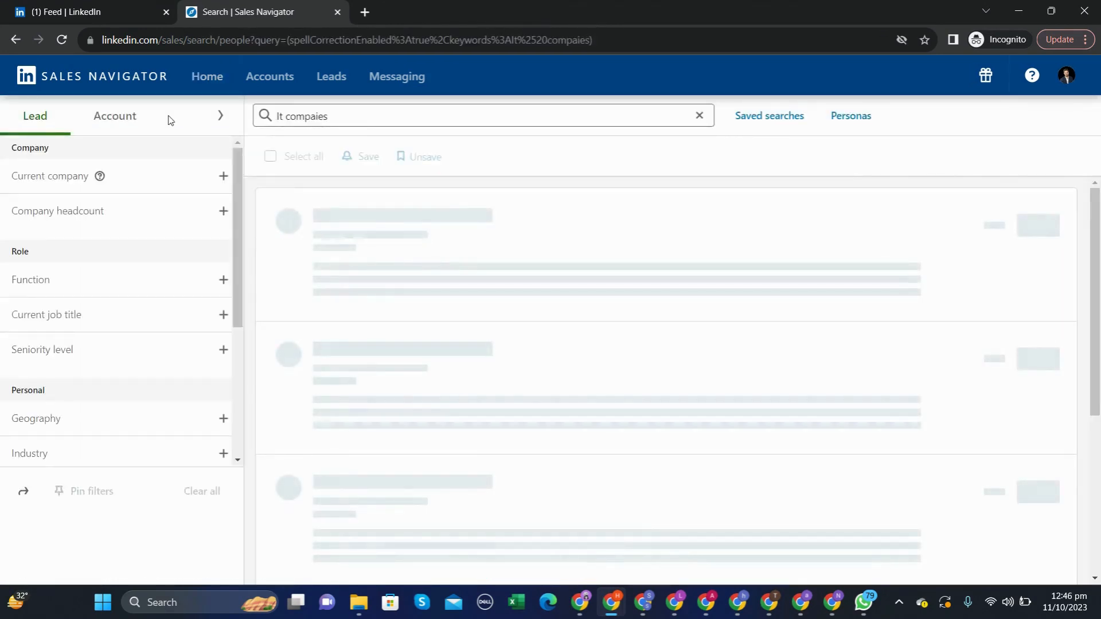
click(220, 115)
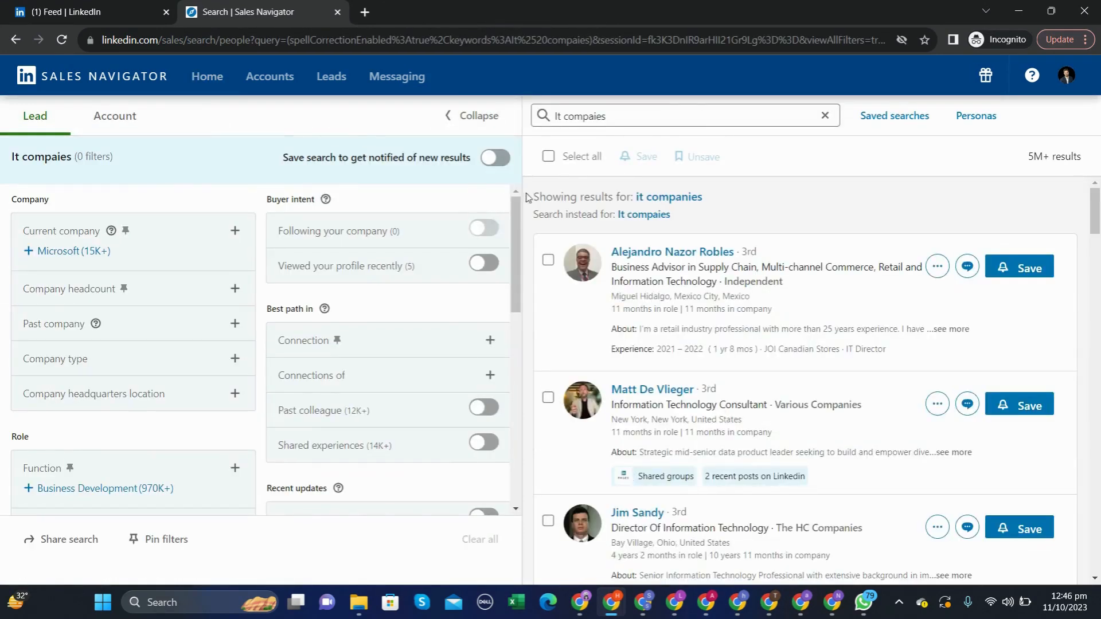
Filter the leads by company headcount, selecting the 1-10 and 11-50 ranges.
scroll(365, 366, down, 7)
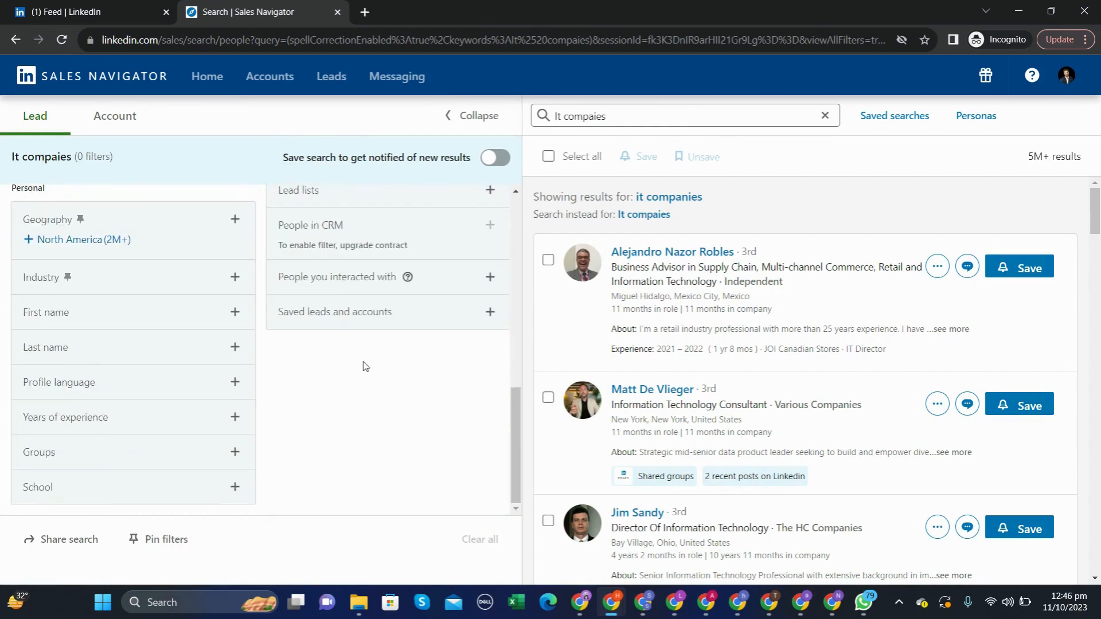
scroll(365, 366, up, 7)
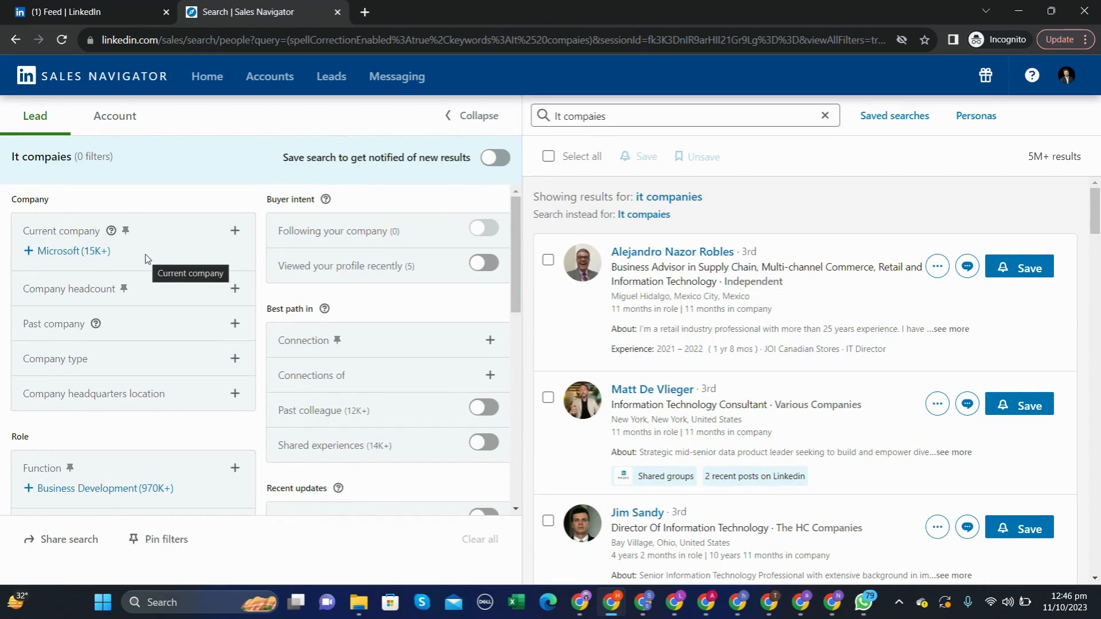
scroll(146, 259, down, 1)
scroll(182, 240, up, 1)
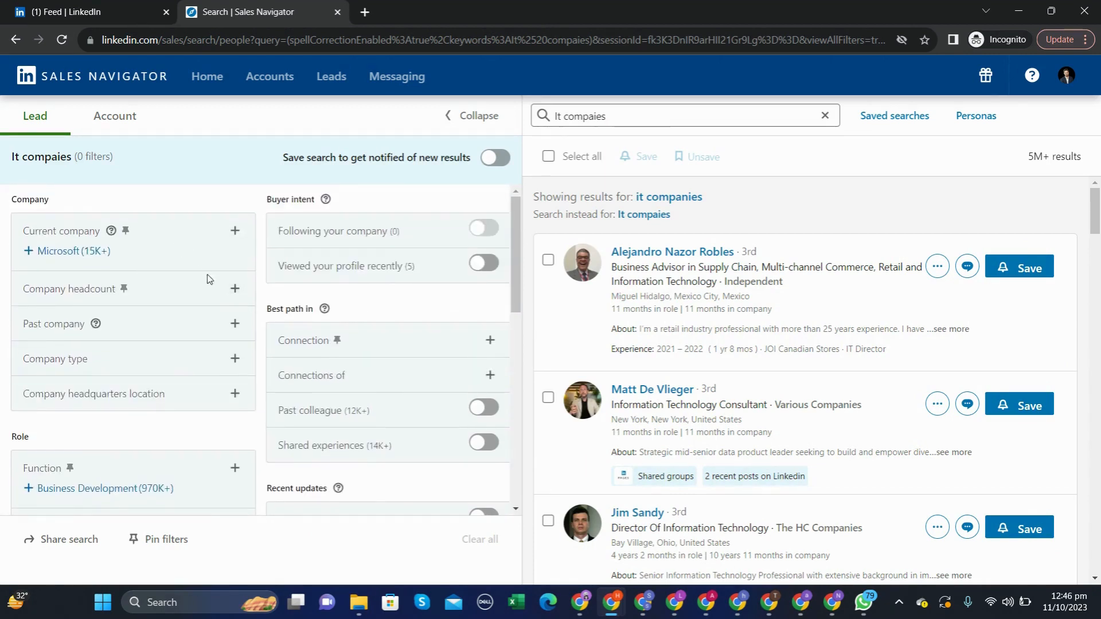
click(233, 290)
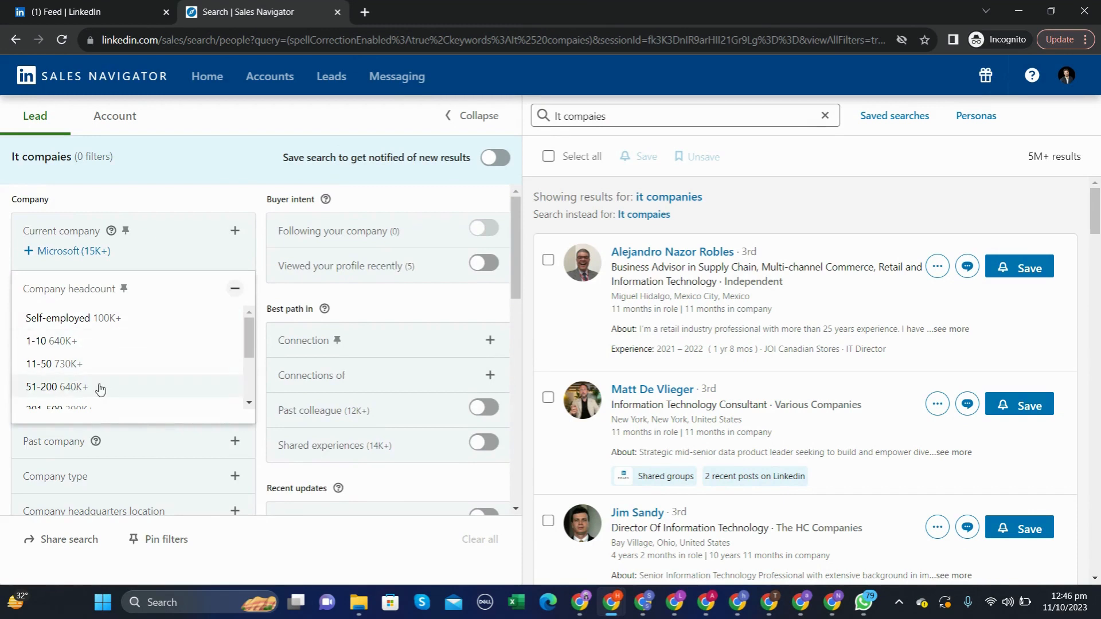
scroll(101, 390, down, 2)
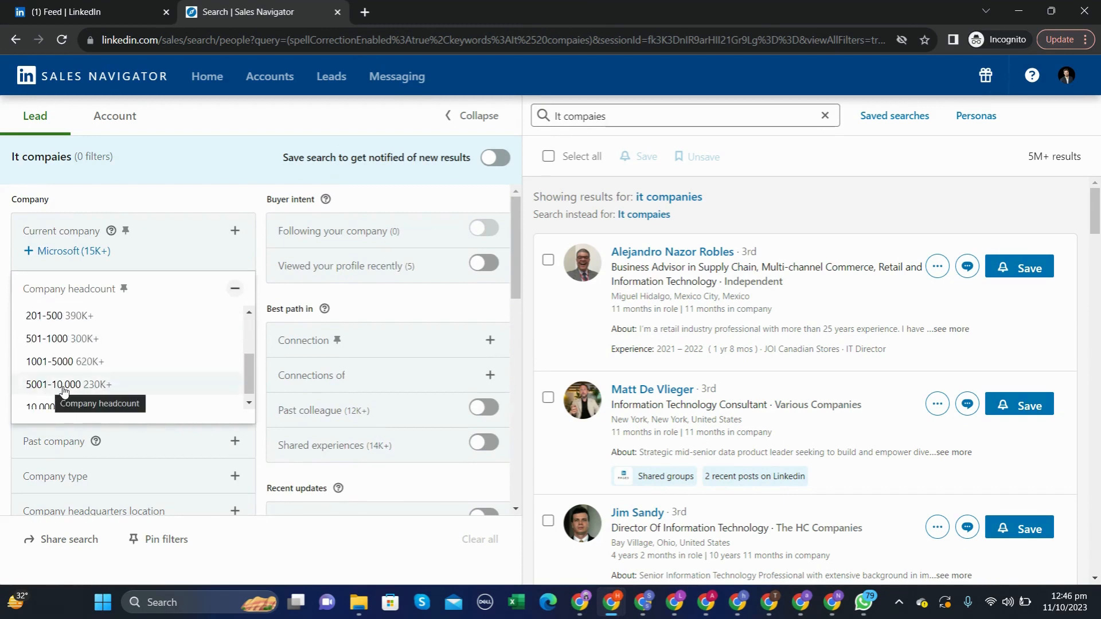
scroll(64, 391, down, 1)
scroll(64, 392, up, 3)
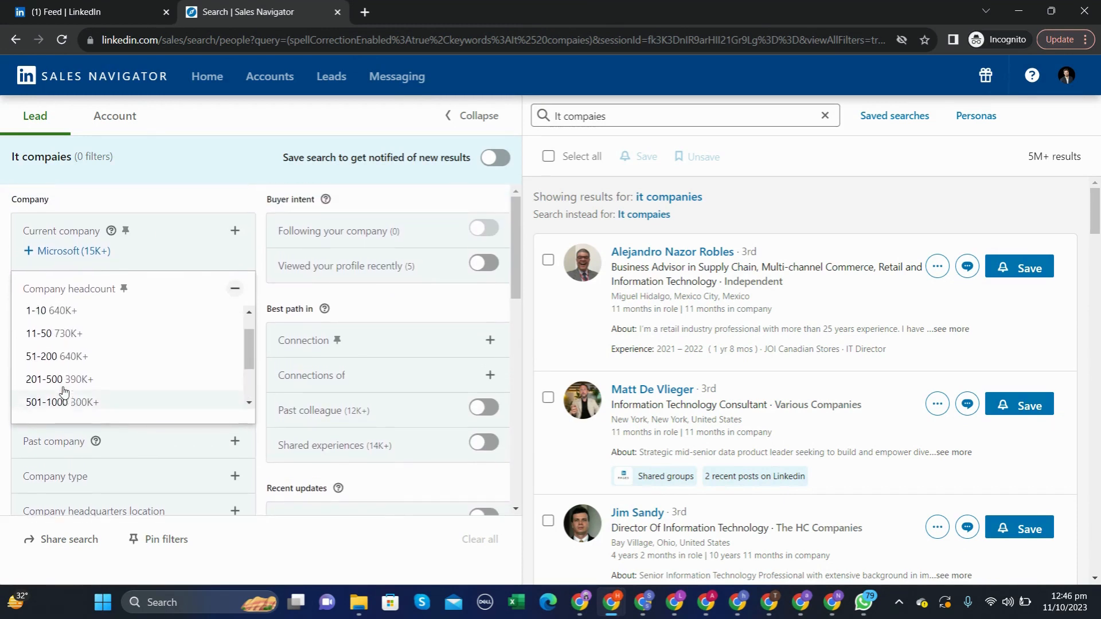
scroll(64, 391, up, 1)
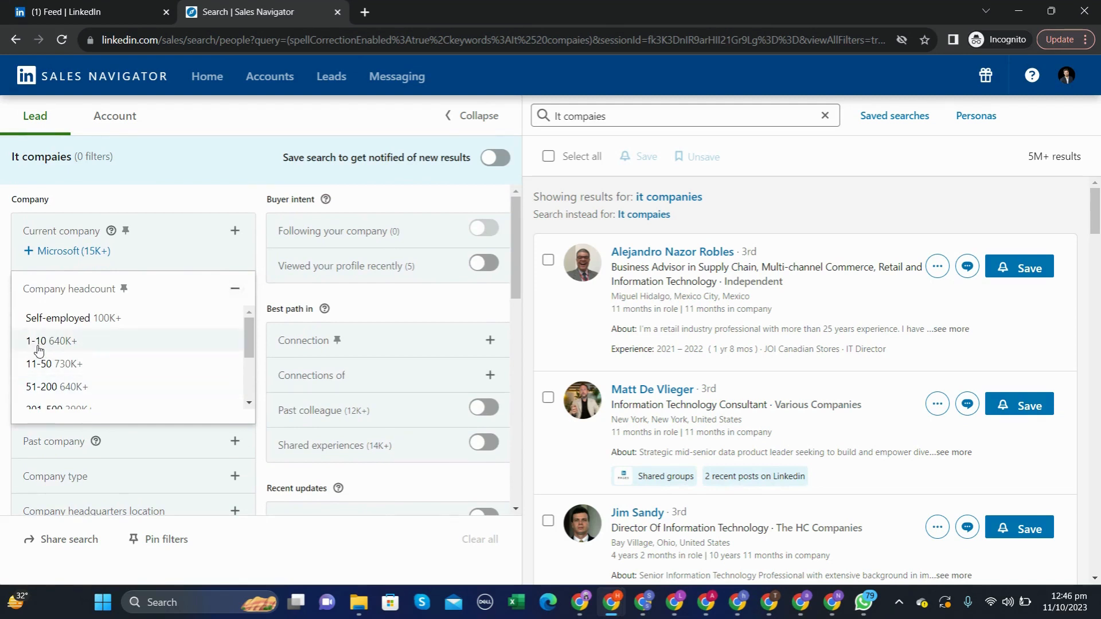
click(39, 342)
click(46, 370)
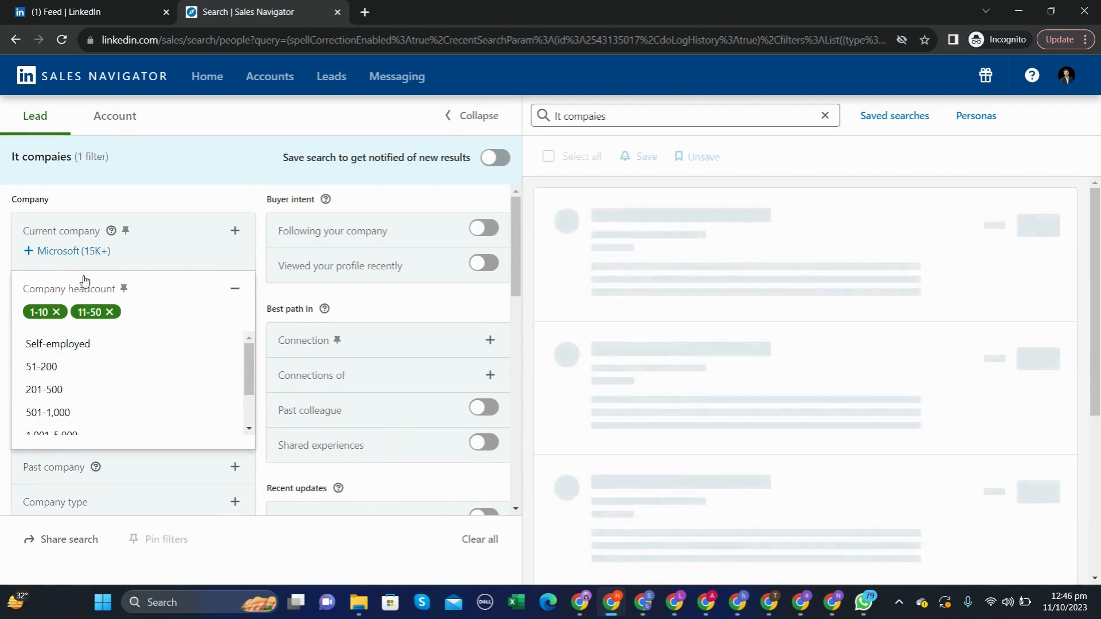
click(168, 194)
Filter the leads by company type, selecting Self Owned, Self Employed and Privately Held.
scroll(160, 383, down, 1)
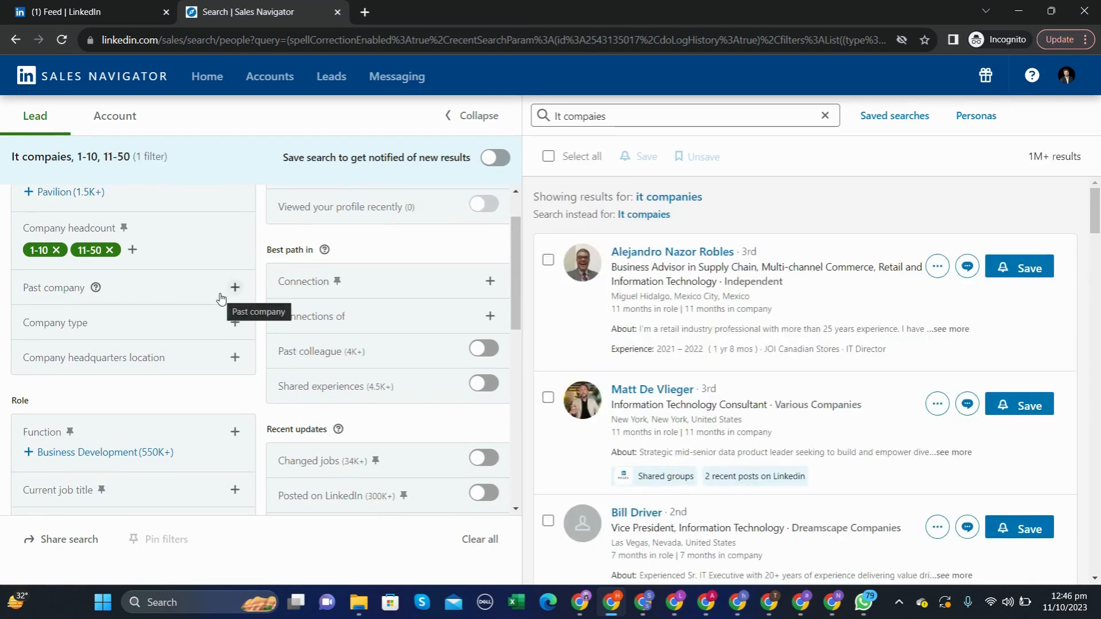
click(189, 322)
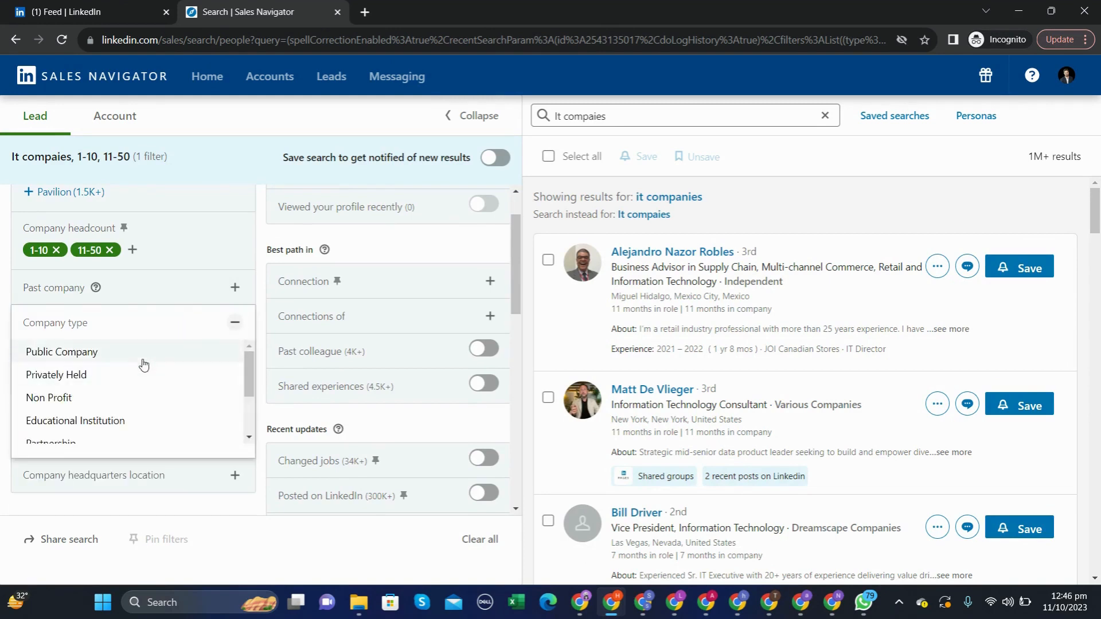
scroll(150, 383, down, 3)
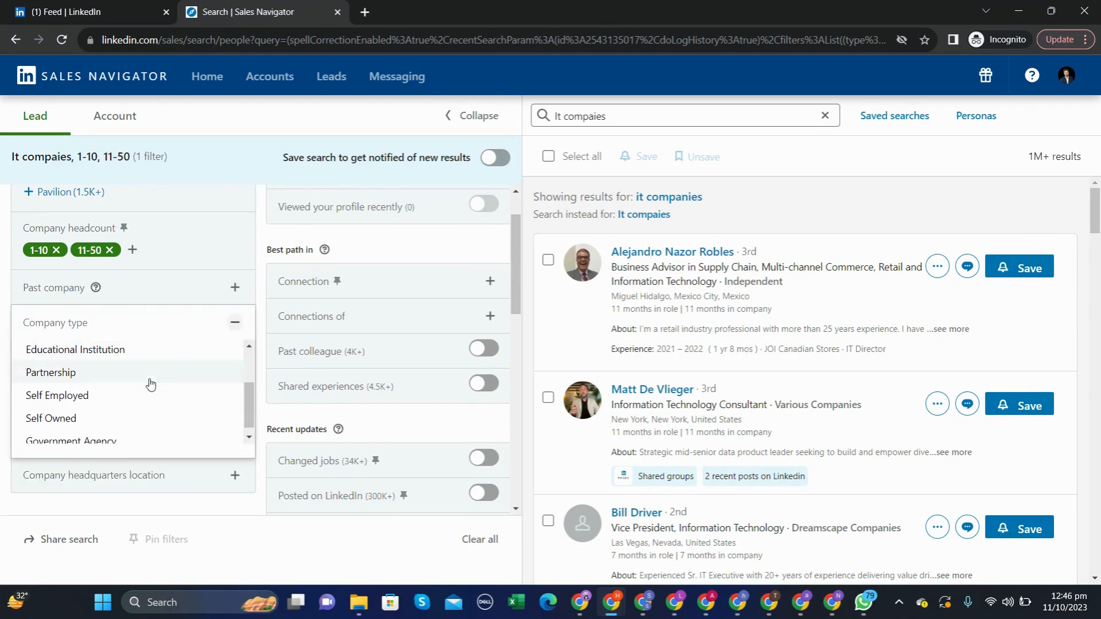
scroll(150, 383, down, 1)
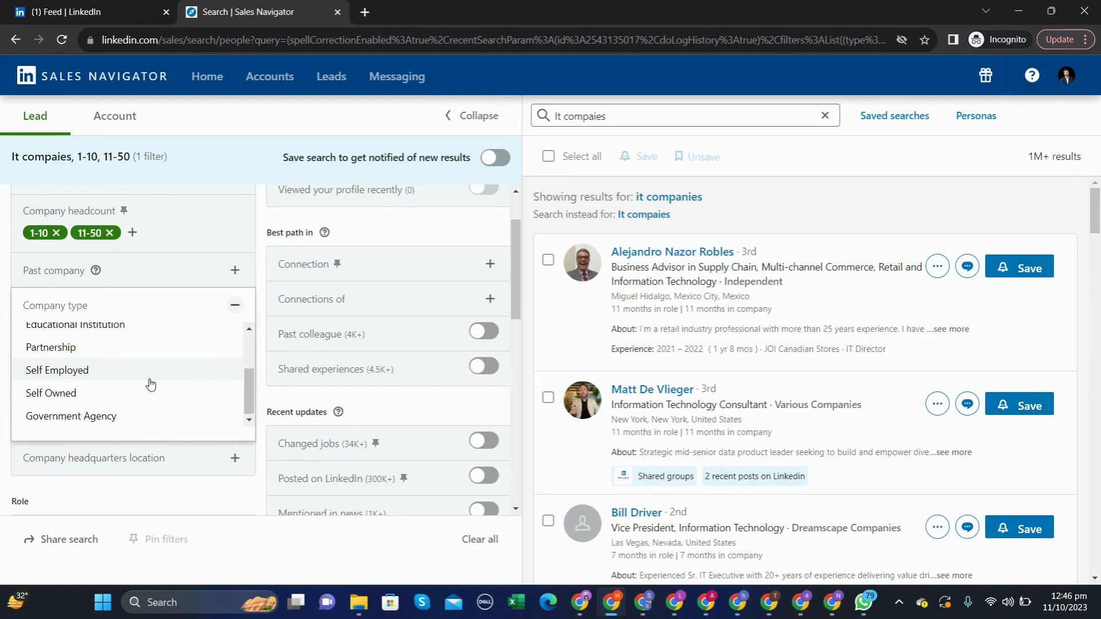
scroll(150, 384, up, 3)
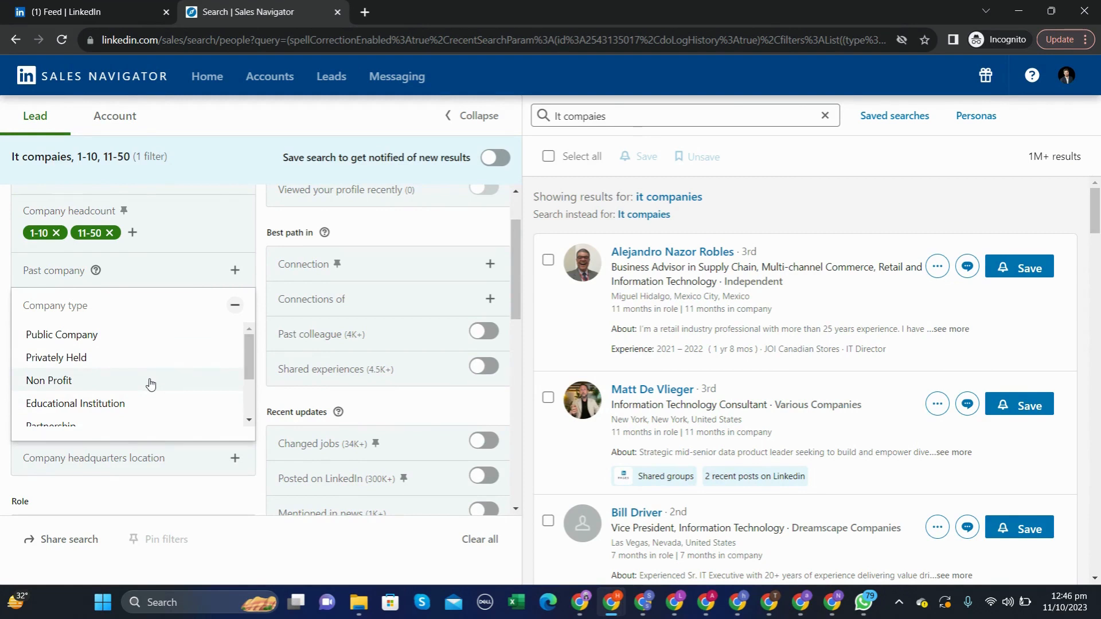
scroll(150, 384, down, 3)
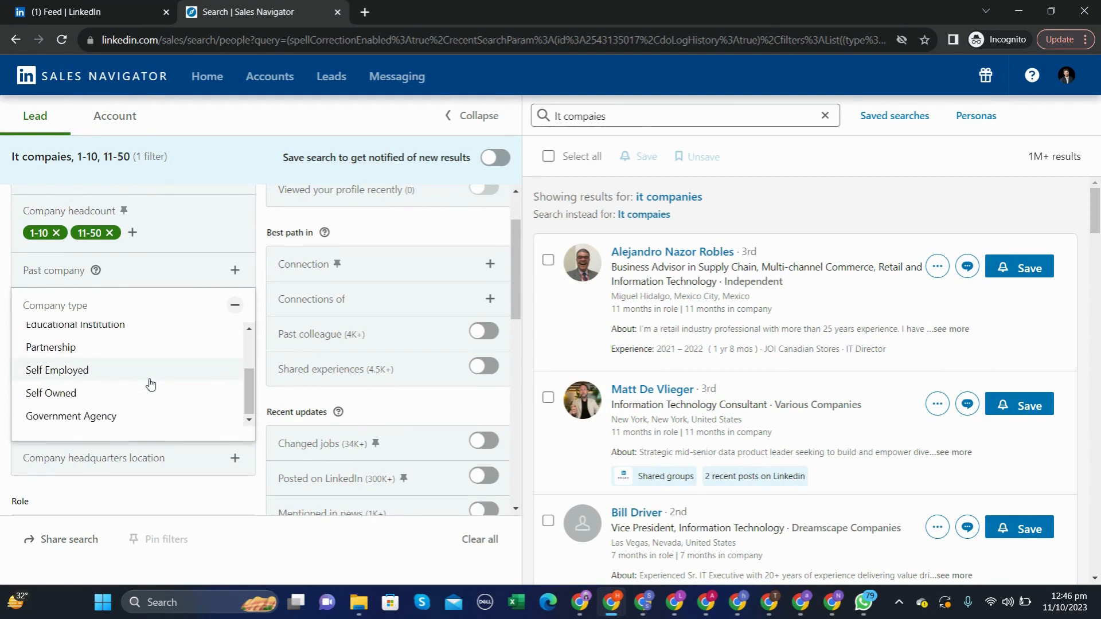
click(122, 394)
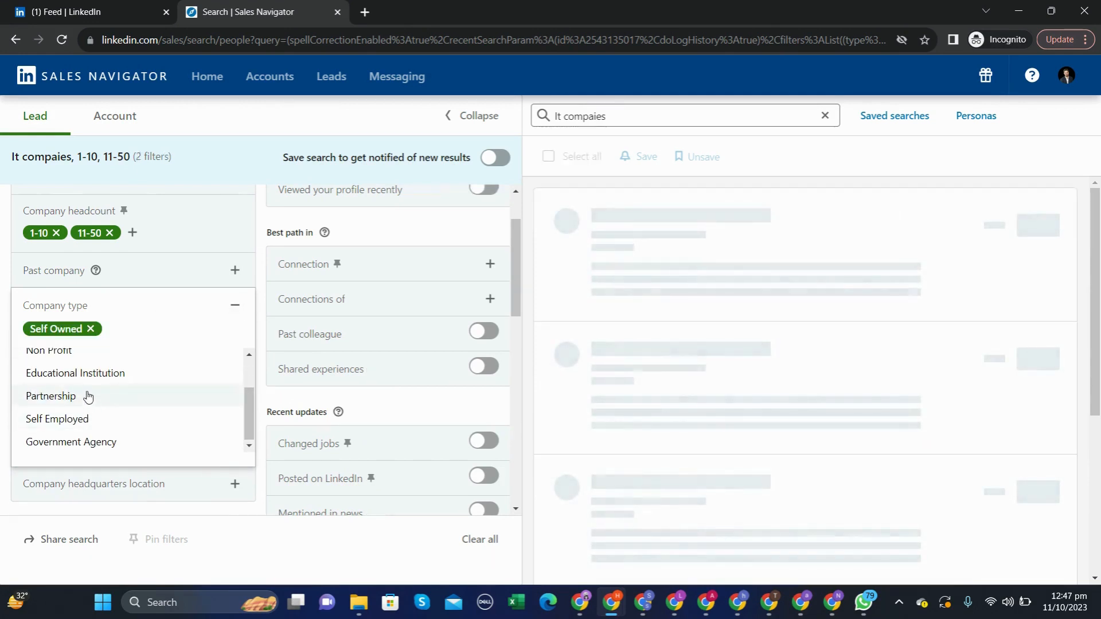
click(86, 419)
scroll(126, 396, up, 2)
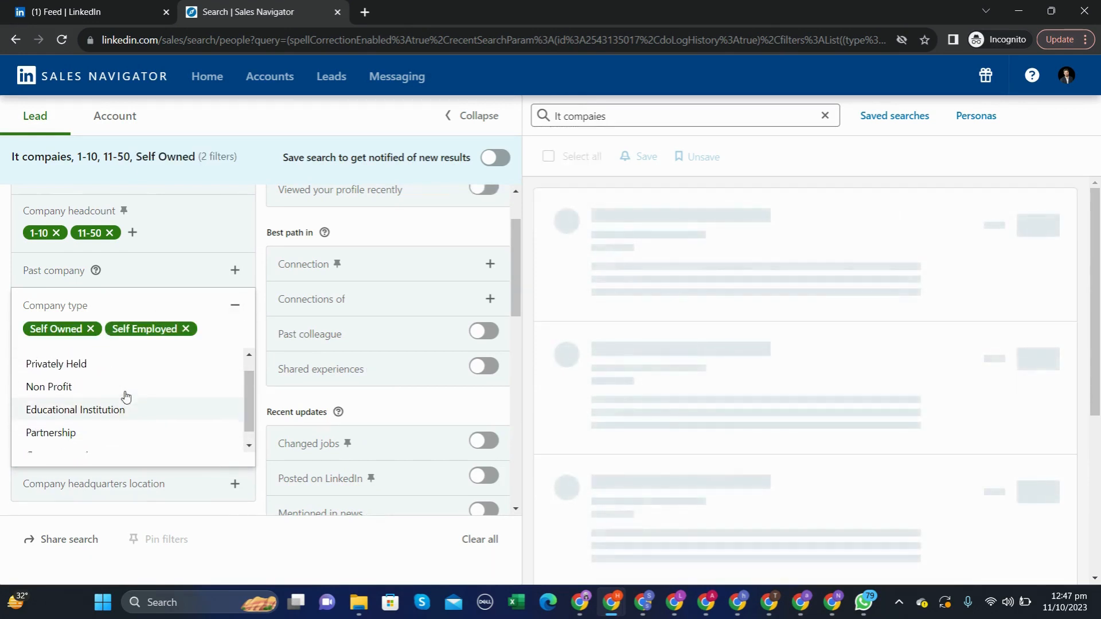
click(111, 390)
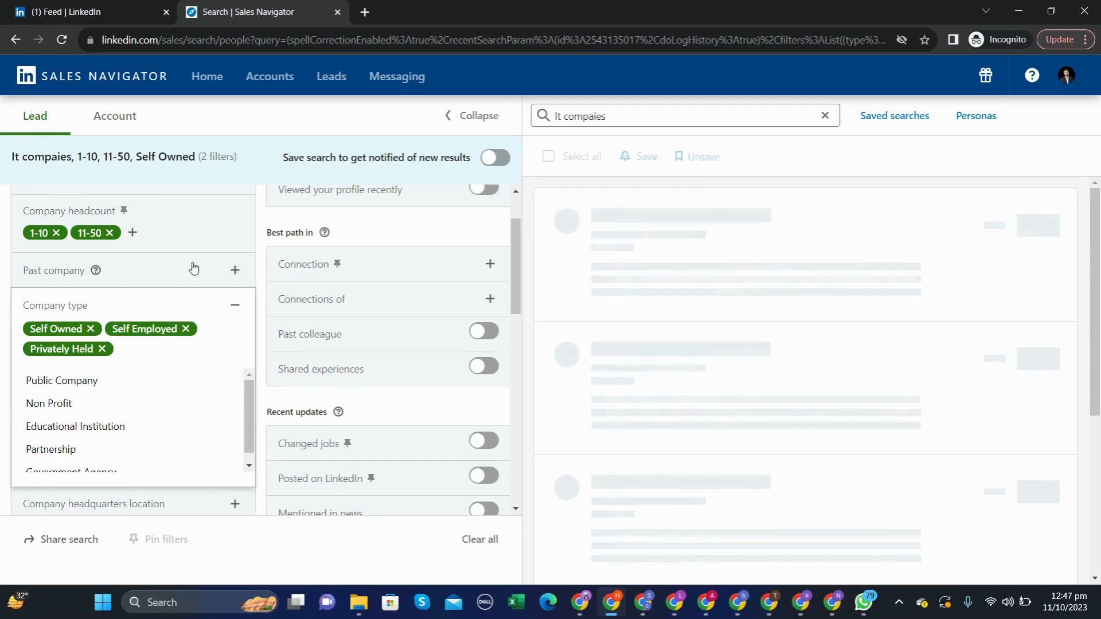
click(258, 294)
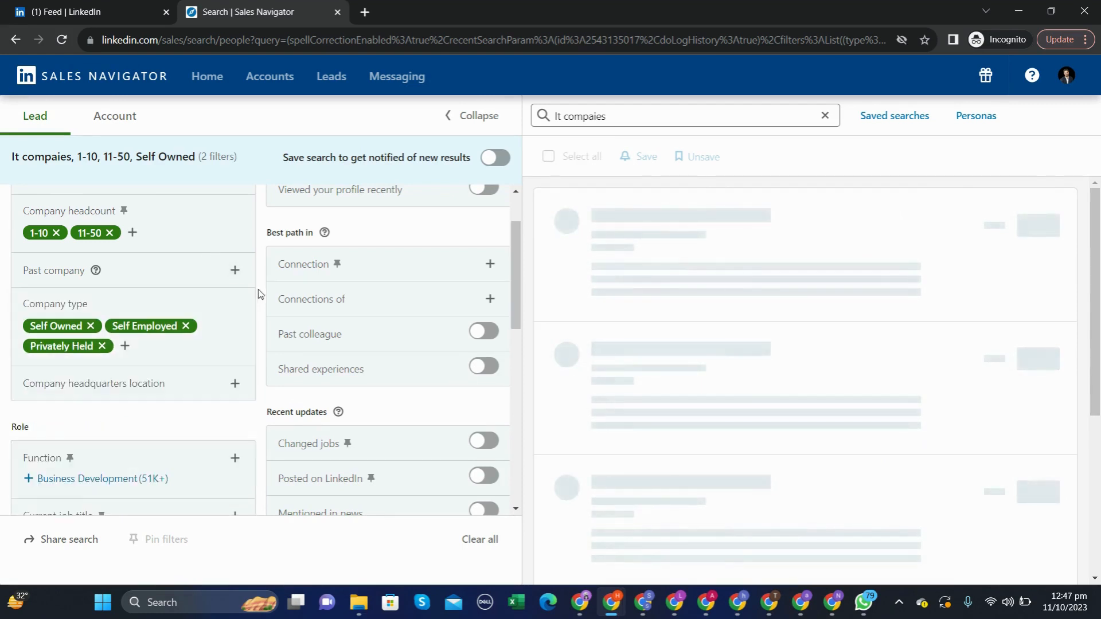
Set the company headquarters location filter to Riyadh, Saudi Arabia.
scroll(204, 413, down, 3)
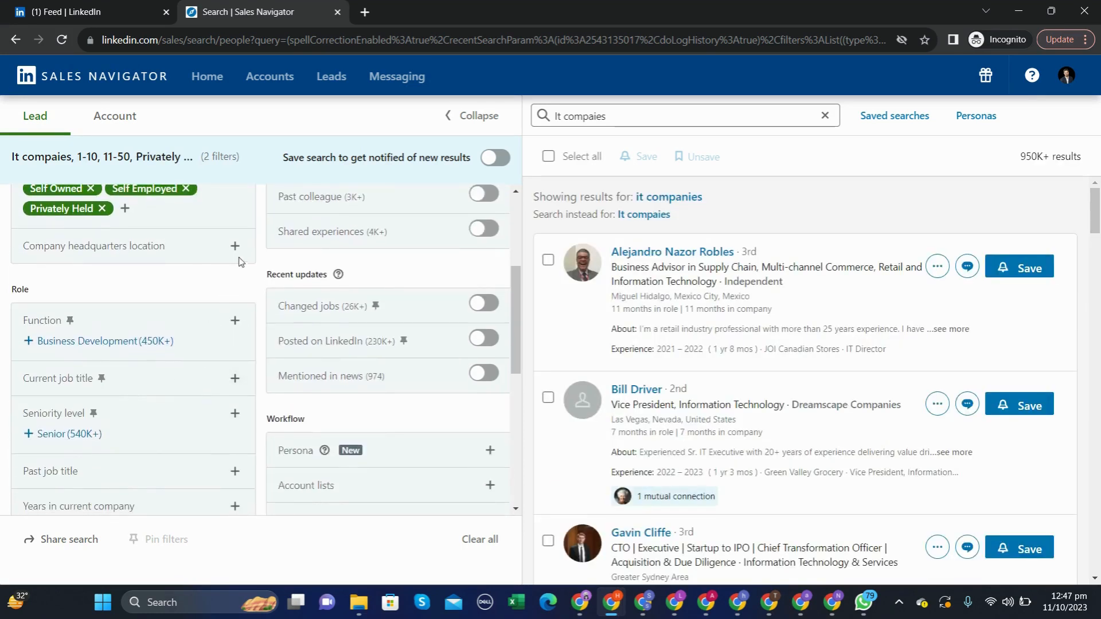
click(235, 245)
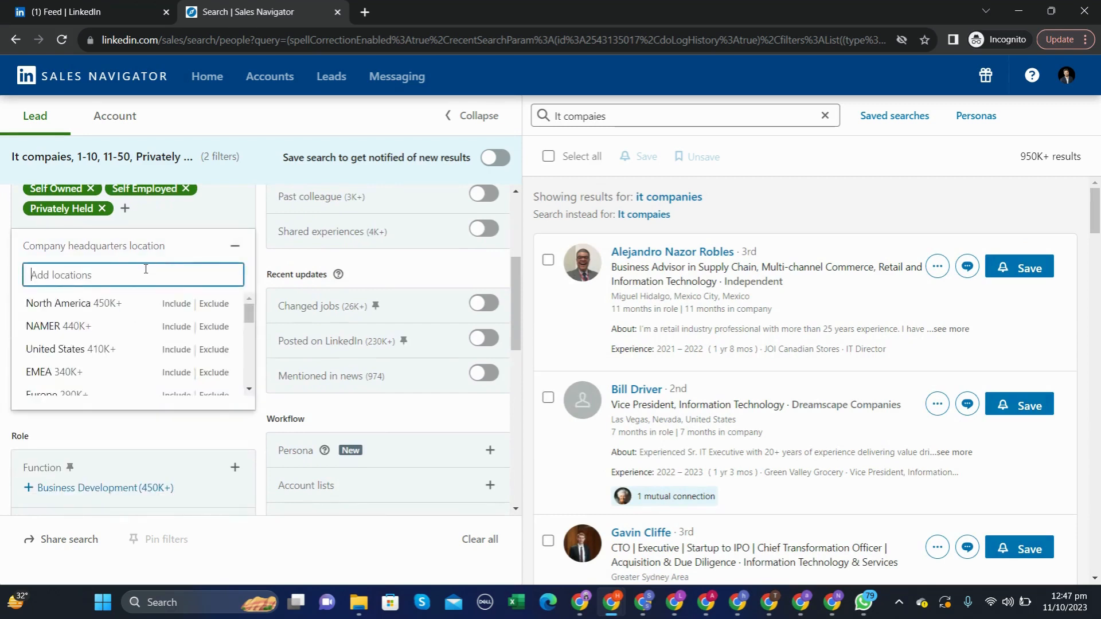
text(riyadh)
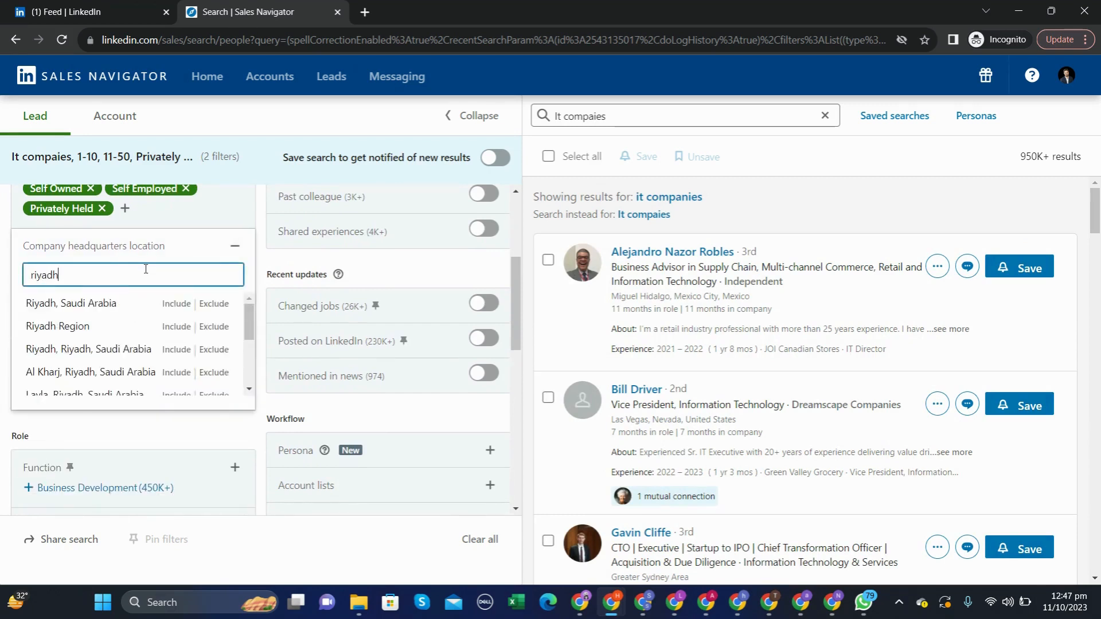
click(108, 310)
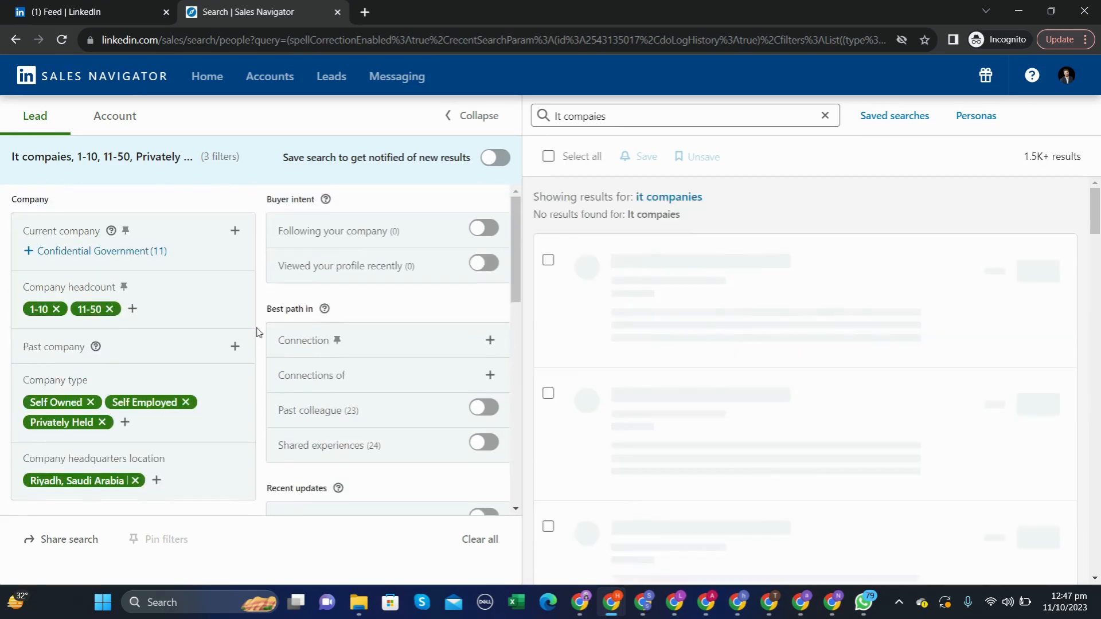
Replace the search keywords with "healthcare" and run the lead search again.
click(572, 121)
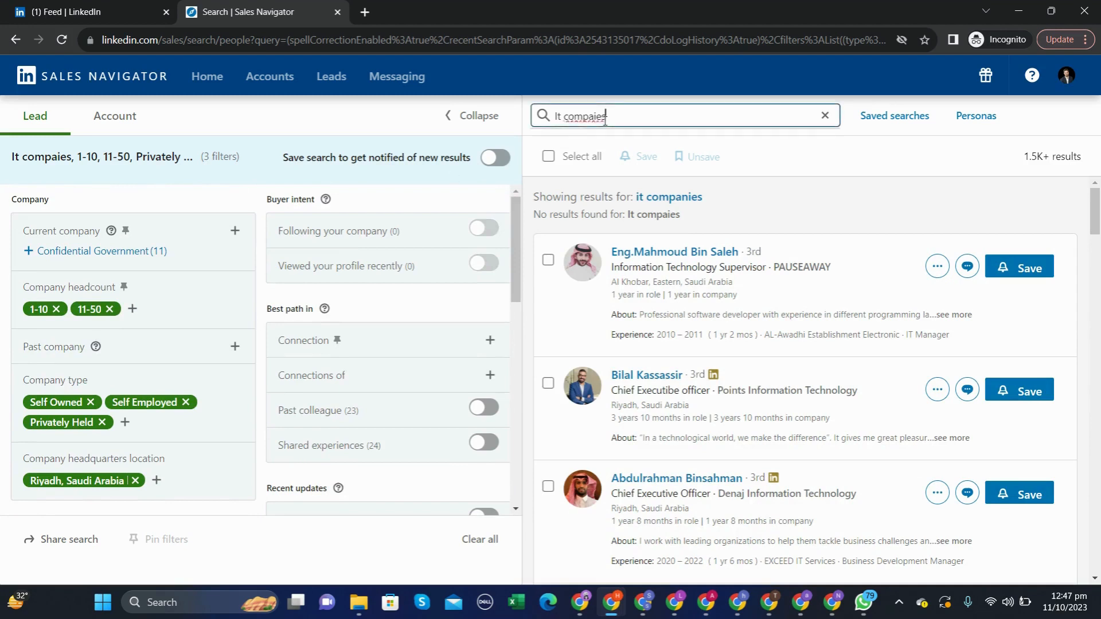
key(ctrl+a)
key(BackSpace)
text(he)
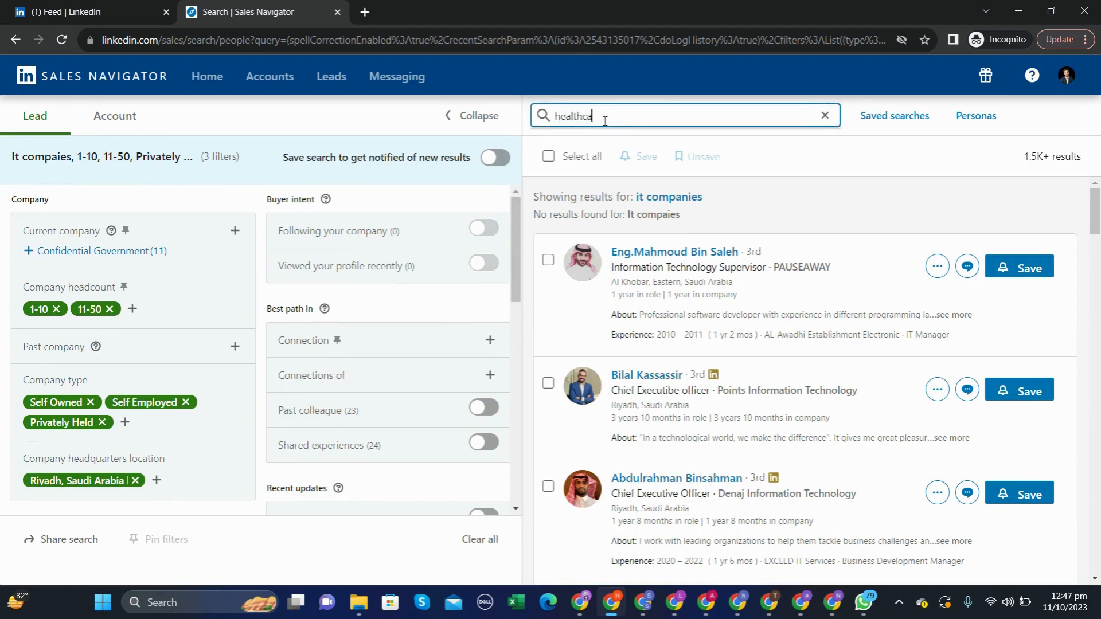
text(althcare)
key(Return)
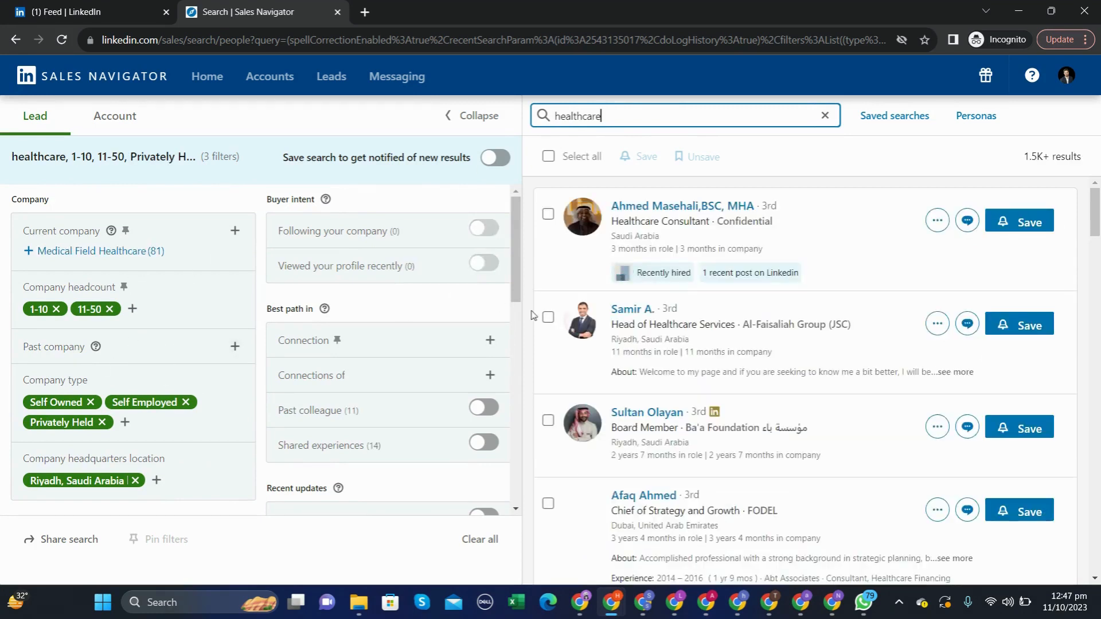
Filter the leads by function, including Healthcare Services.
scroll(149, 417, down, 5)
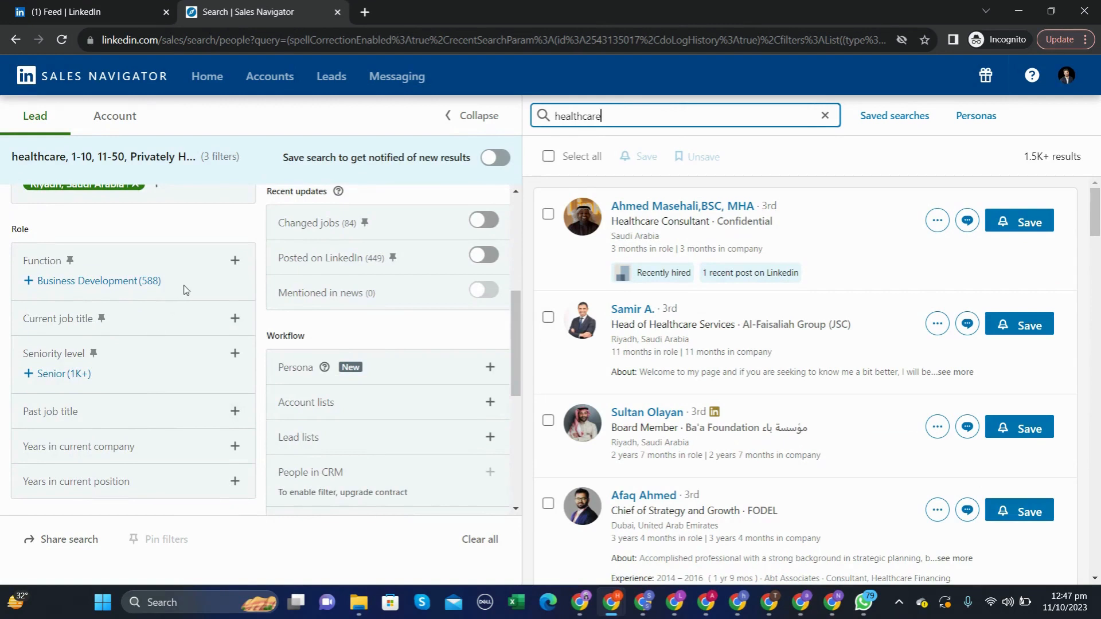
click(235, 260)
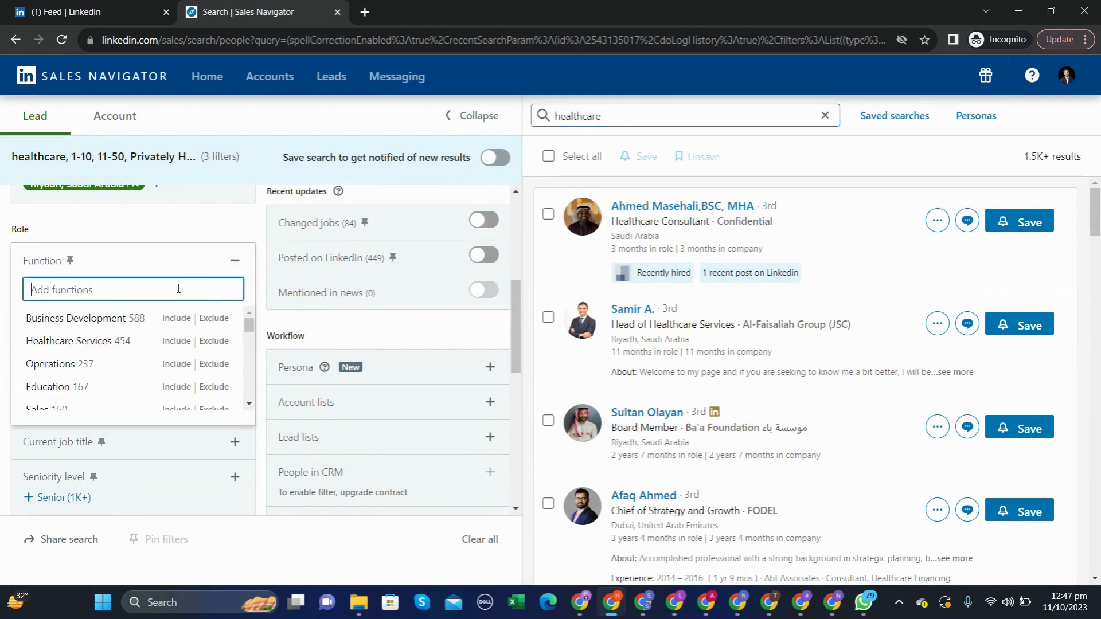
scroll(166, 319, down, 5)
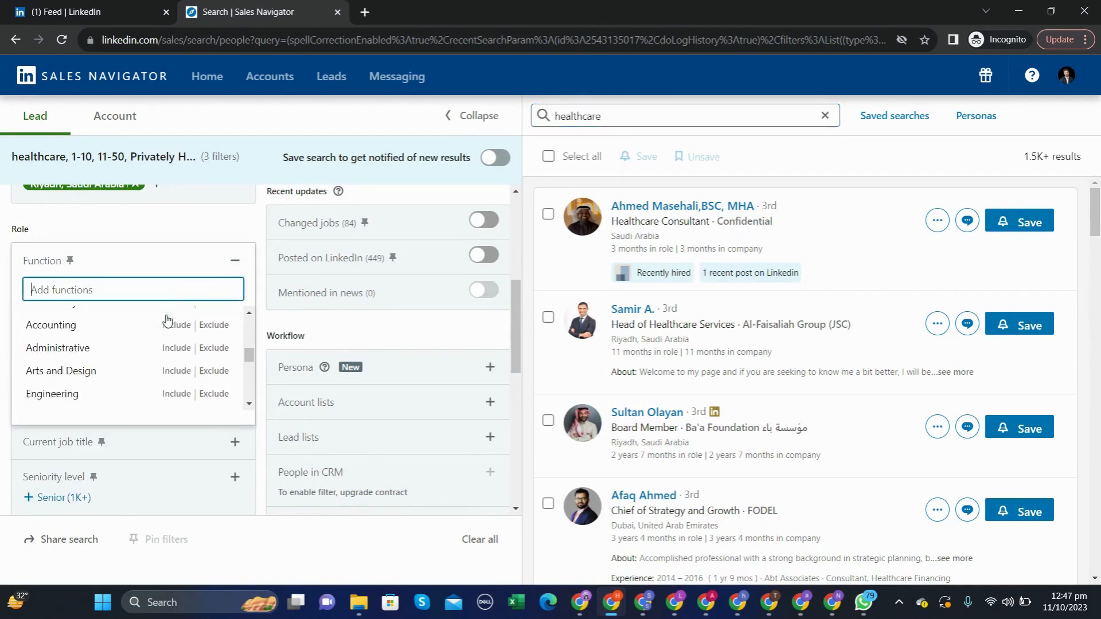
scroll(167, 319, down, 5)
scroll(167, 320, up, 2)
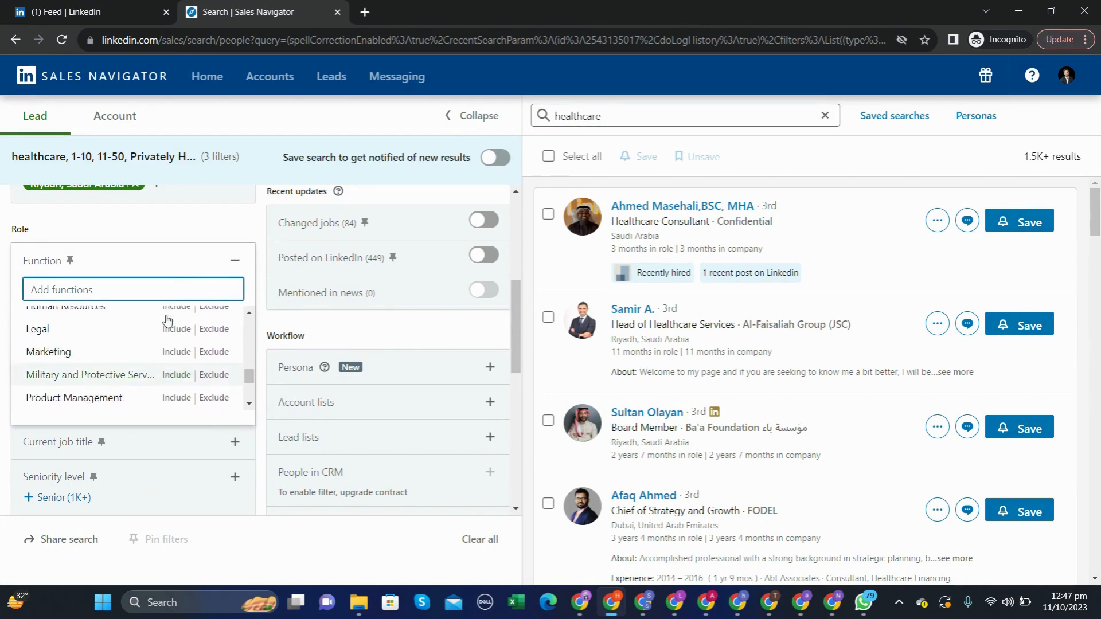
scroll(166, 320, down, 5)
scroll(167, 319, up, 4)
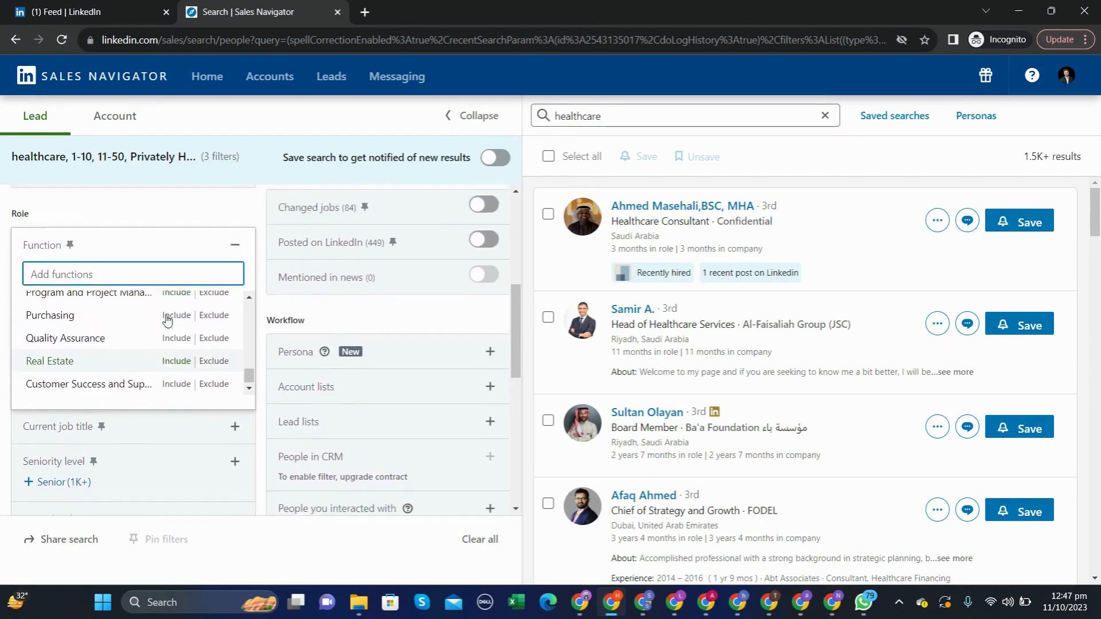
scroll(178, 316, down, 1)
scroll(232, 347, down, 2)
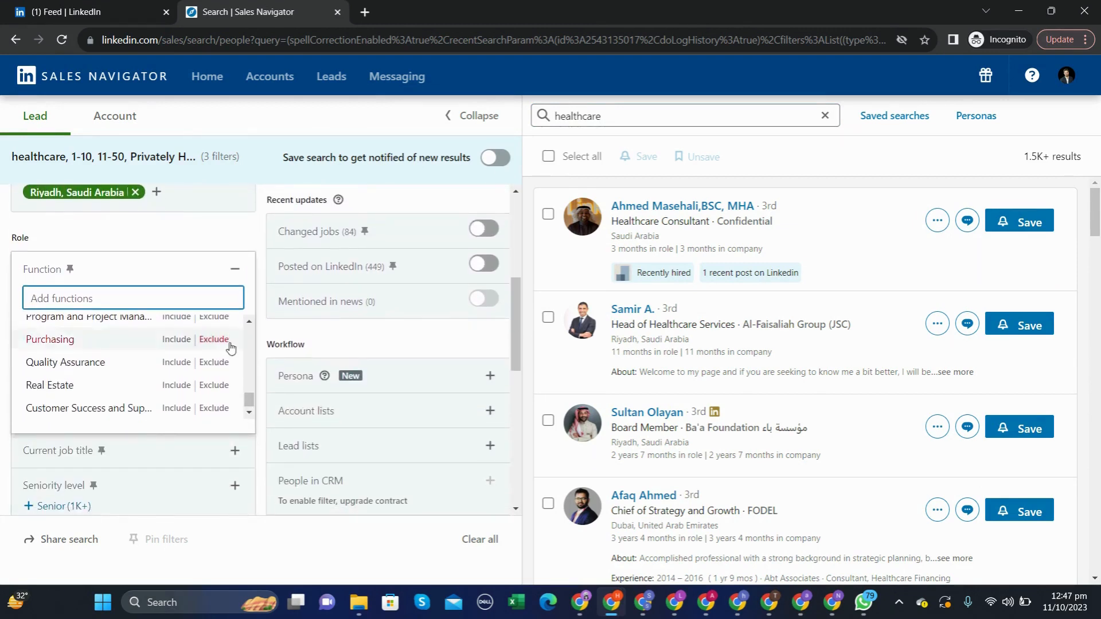
scroll(100, 358, up, 6)
scroll(100, 359, up, 6)
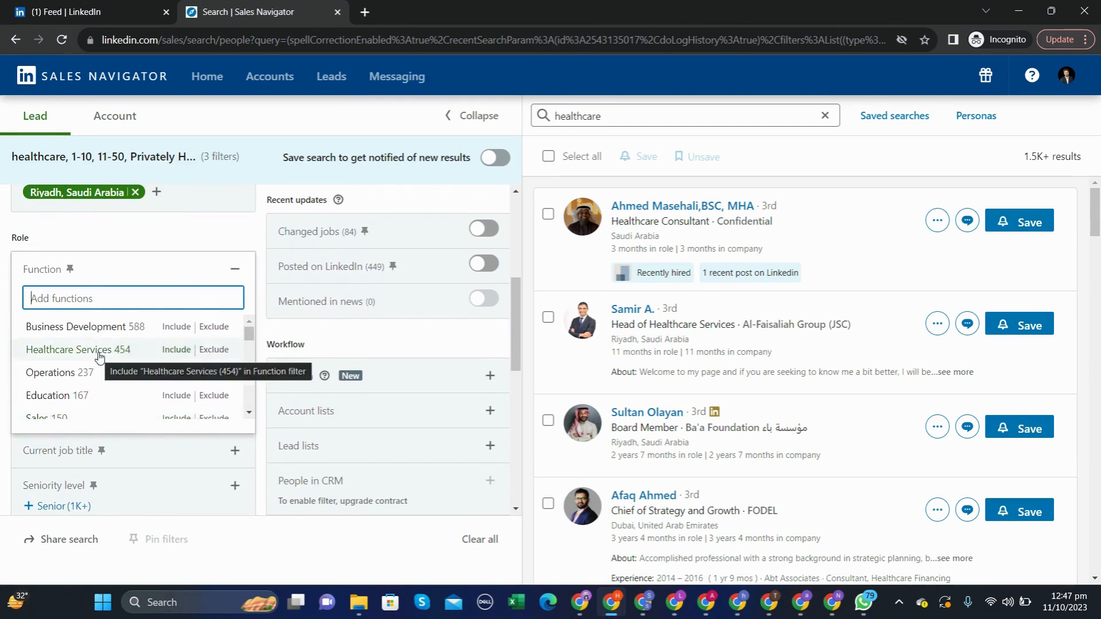
scroll(100, 360, up, 1)
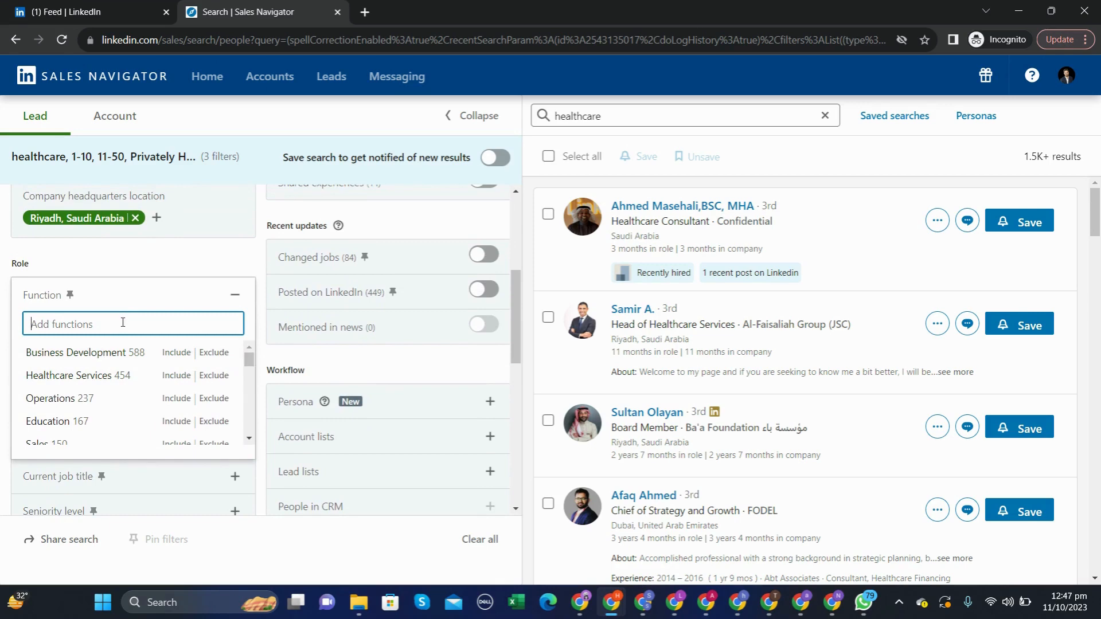
click(176, 375)
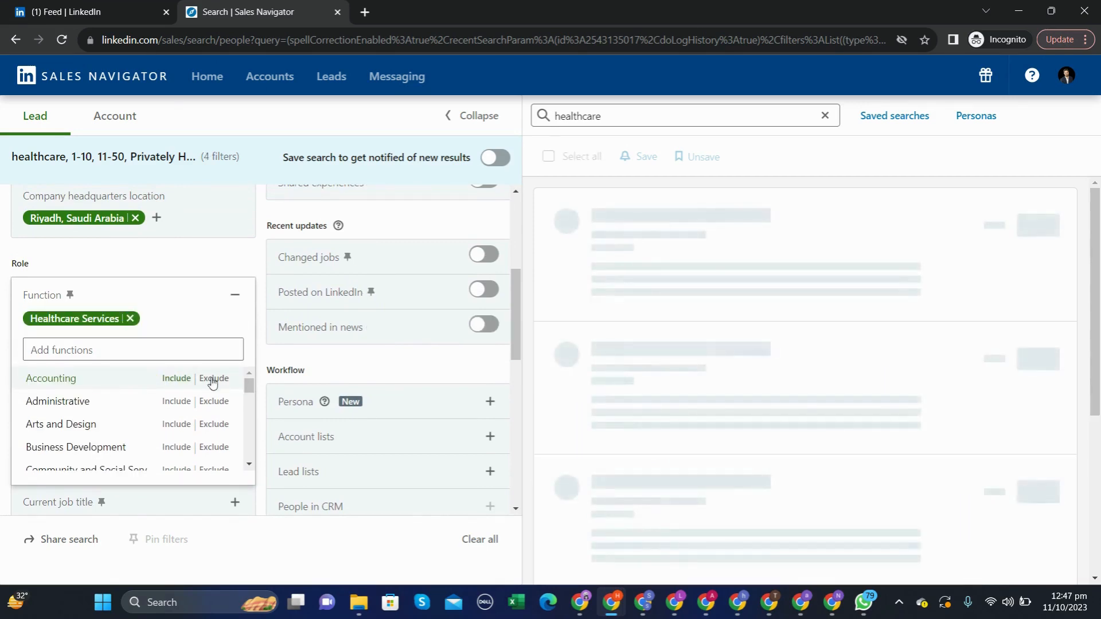
click(263, 396)
Filter the leads by current job title, including Chief Executive Officer and Founder.
scroll(263, 396, down, 2)
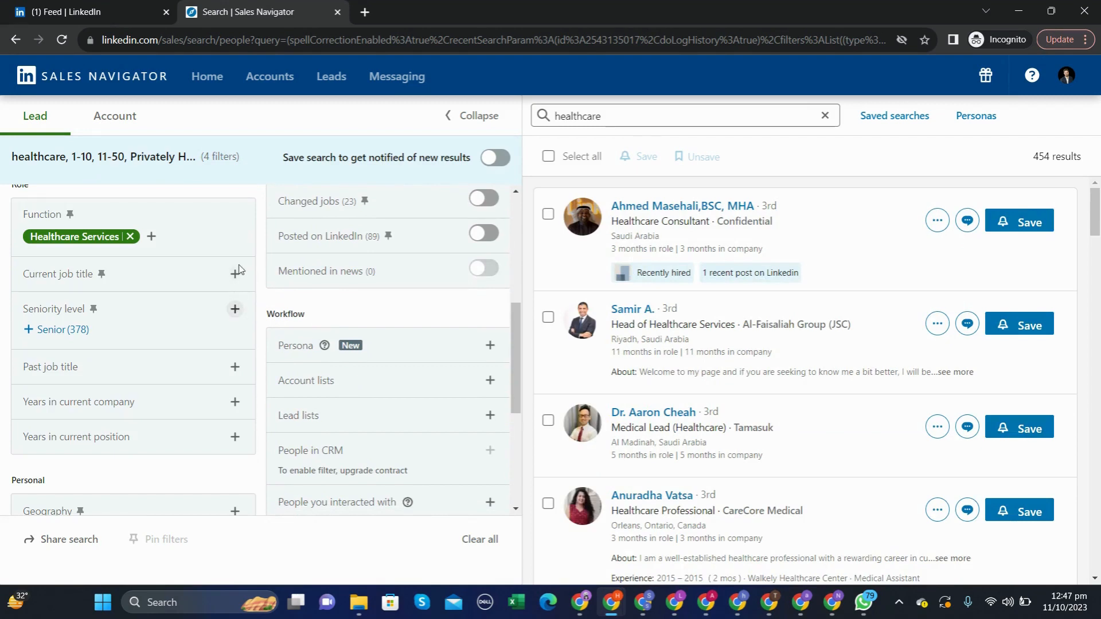
click(235, 276)
text(ceo)
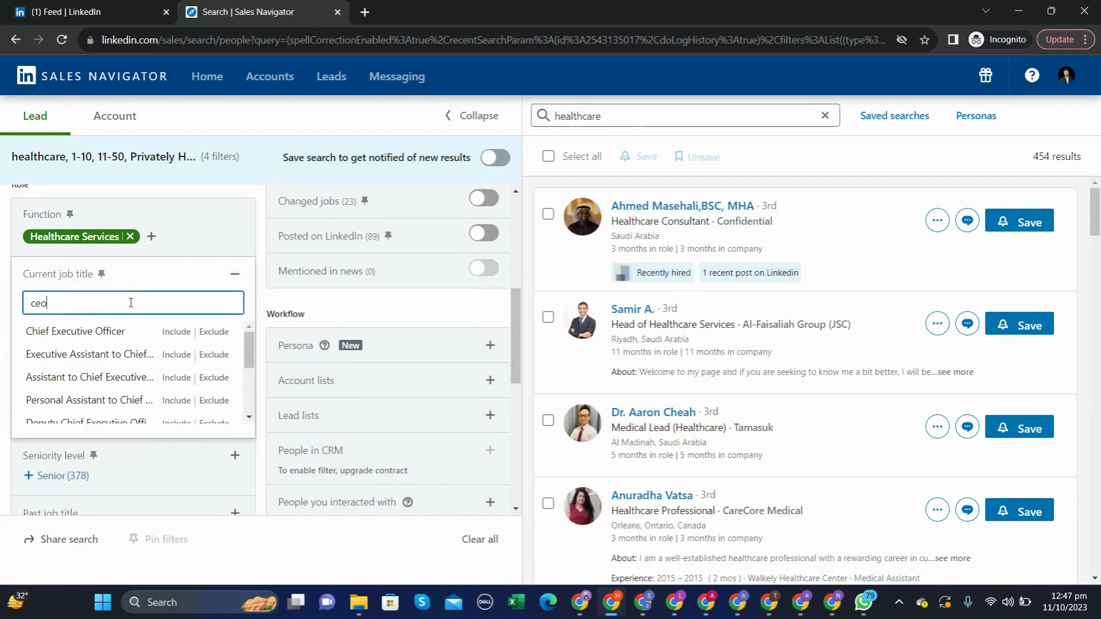
click(176, 332)
click(168, 328)
text(founder)
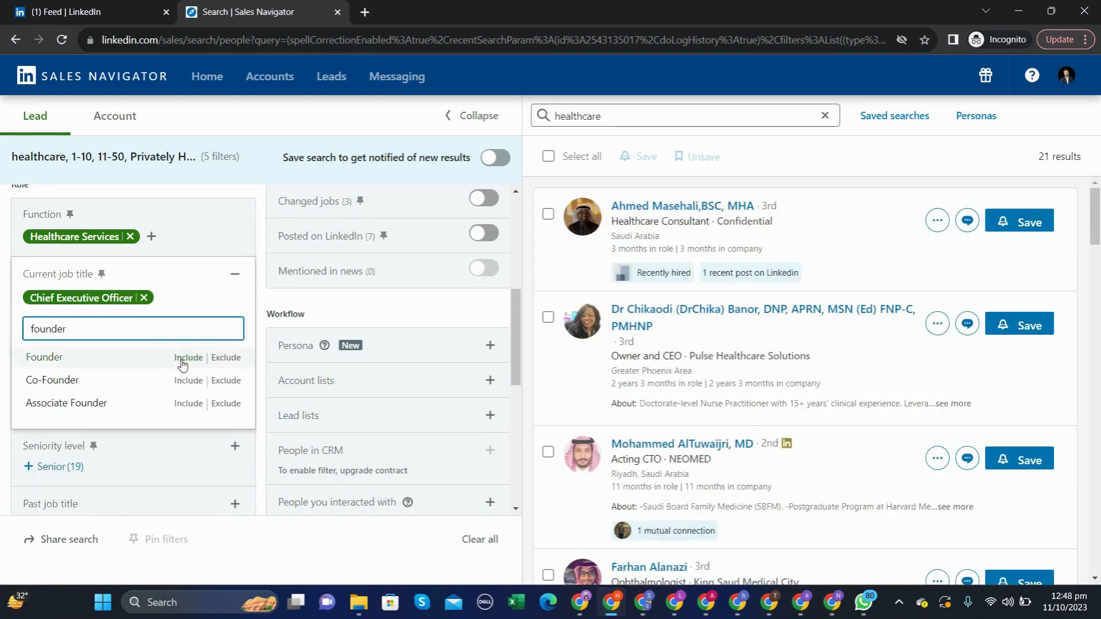
click(179, 359)
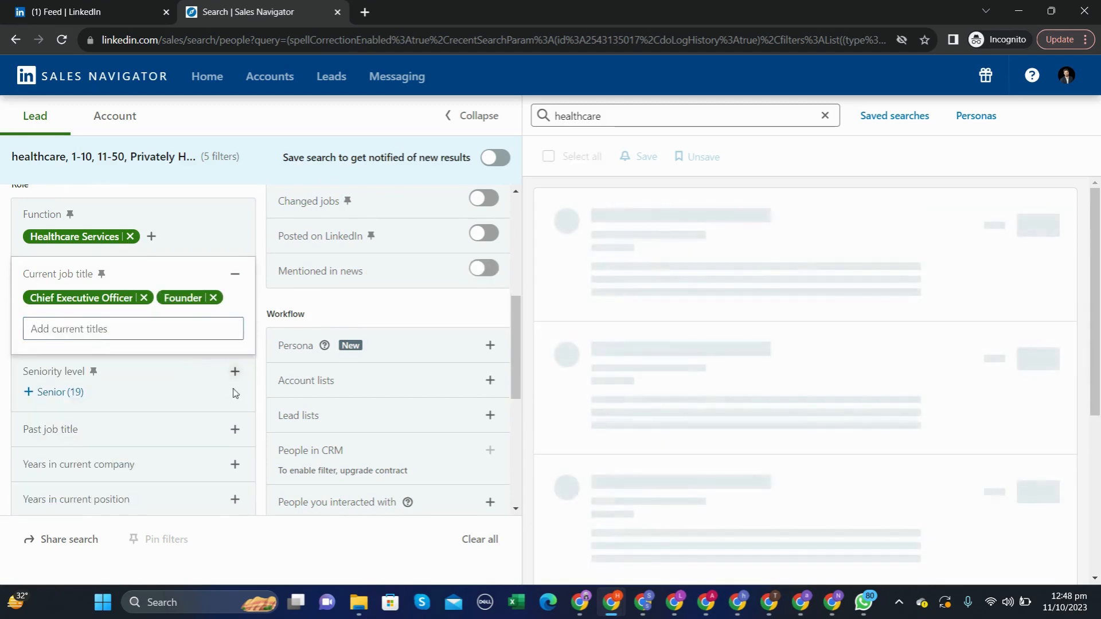
Filter the leads by seniority level, including Owner / Partner and Director.
scroll(260, 404, down, 2)
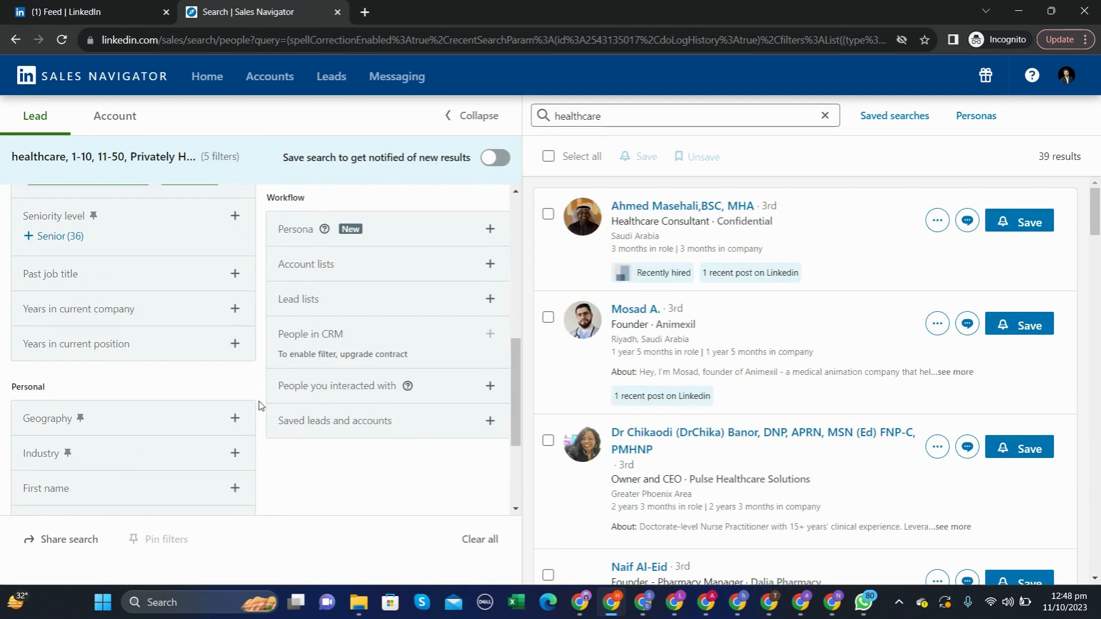
click(233, 219)
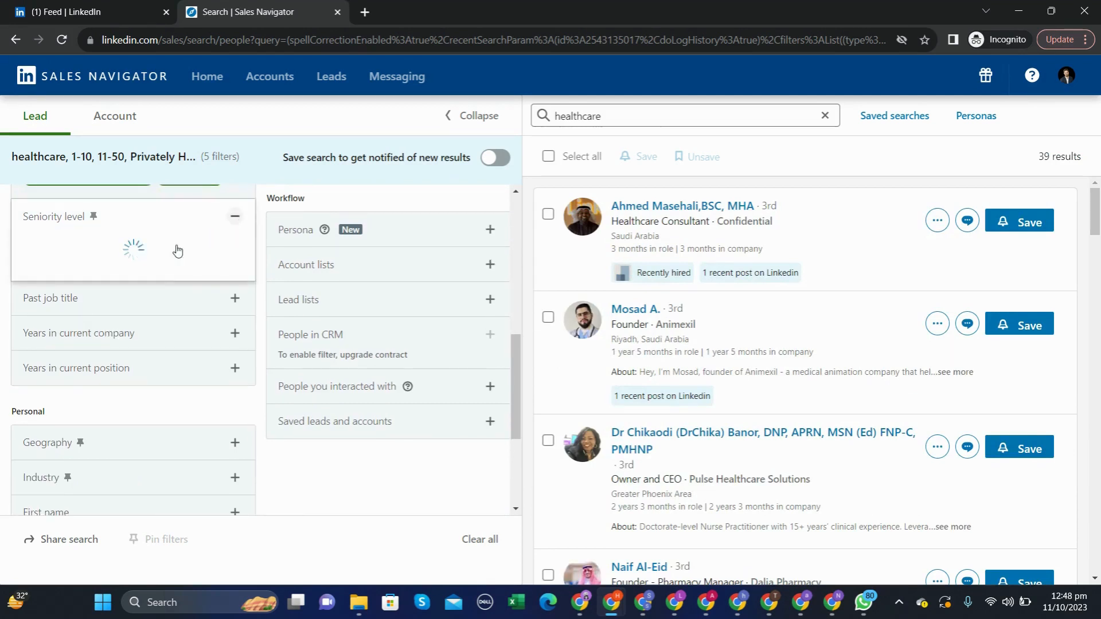
scroll(148, 314, down, 1)
scroll(148, 314, down, 1)
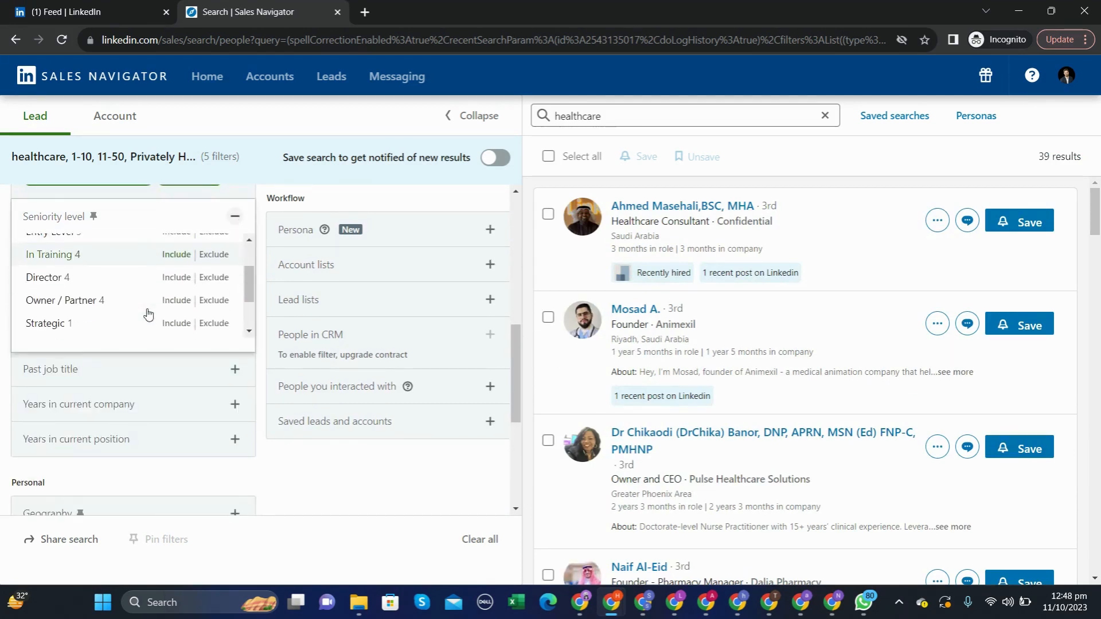
click(178, 306)
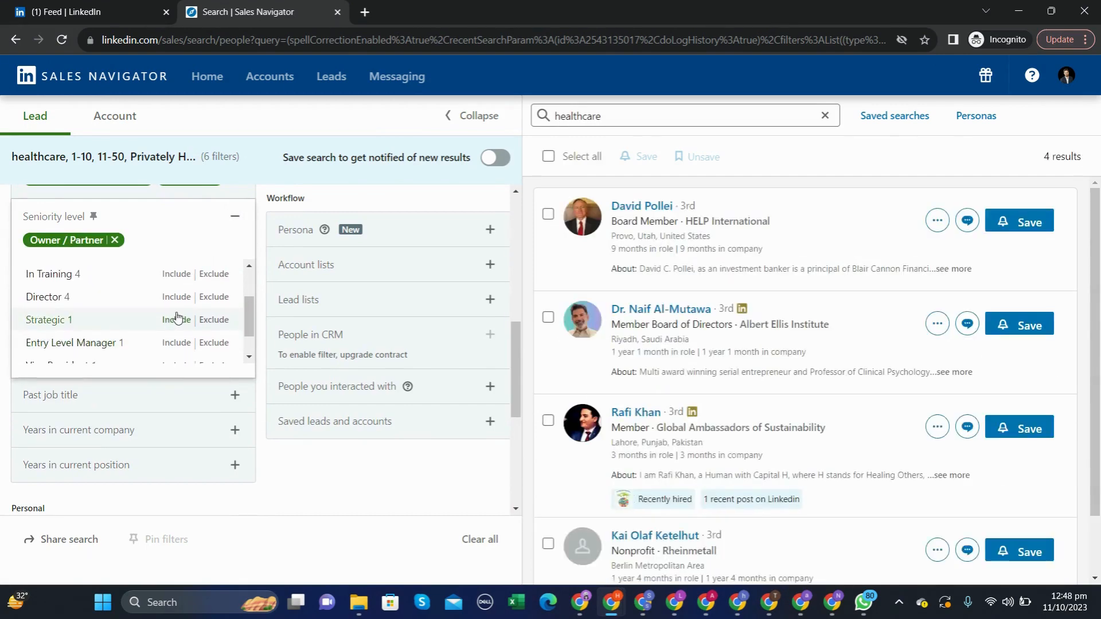
click(176, 298)
click(258, 413)
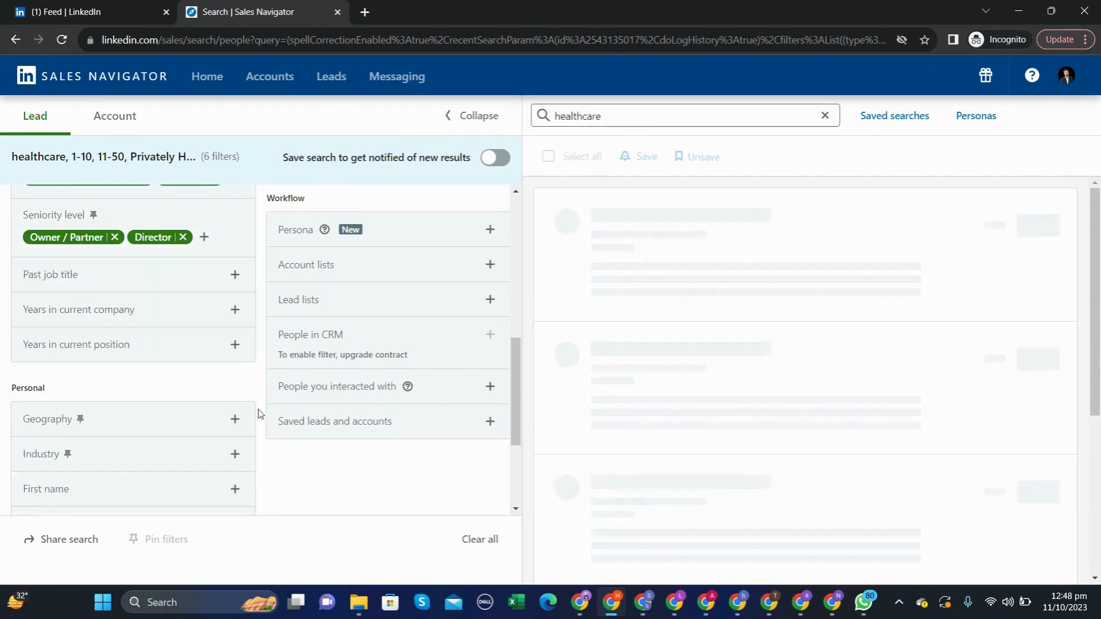
Review the applied company and role filters and the remaining personal, best path, recent updates and workflow filters.
scroll(259, 413, down, 2)
scroll(259, 413, up, 1)
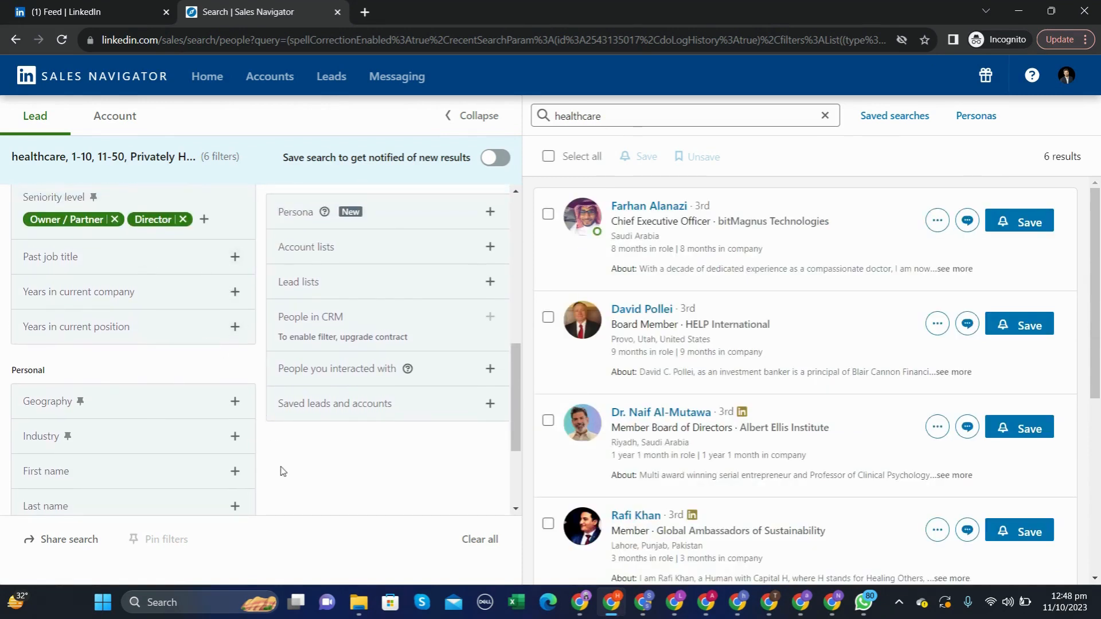
scroll(282, 471, down, 2)
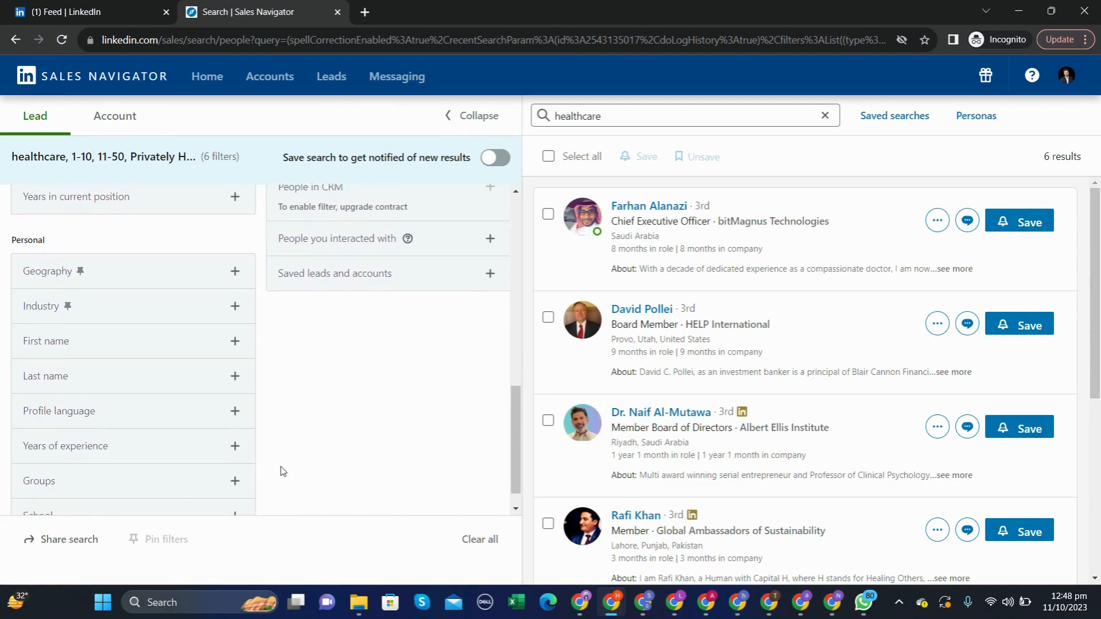
scroll(282, 471, up, 7)
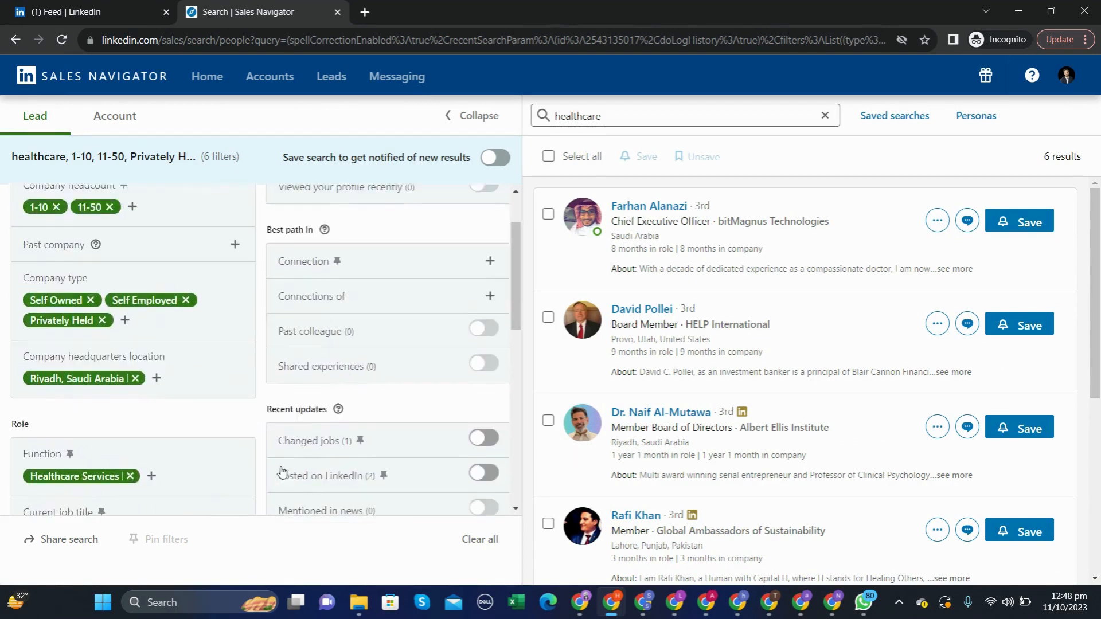
scroll(270, 453, up, 1)
scroll(260, 430, up, 1)
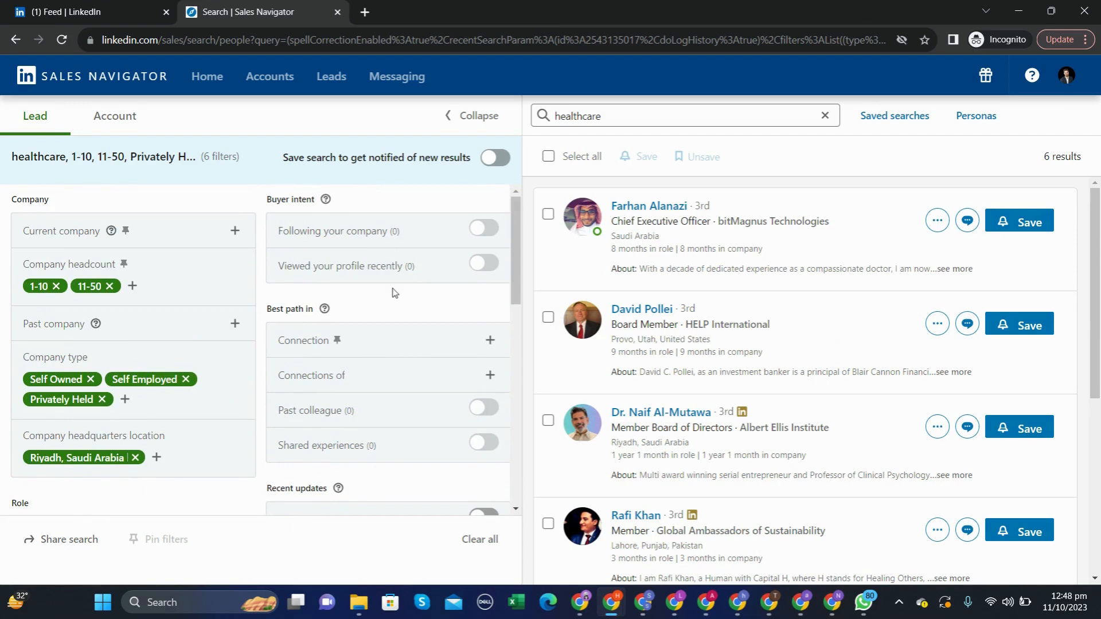
scroll(260, 344, down, 2)
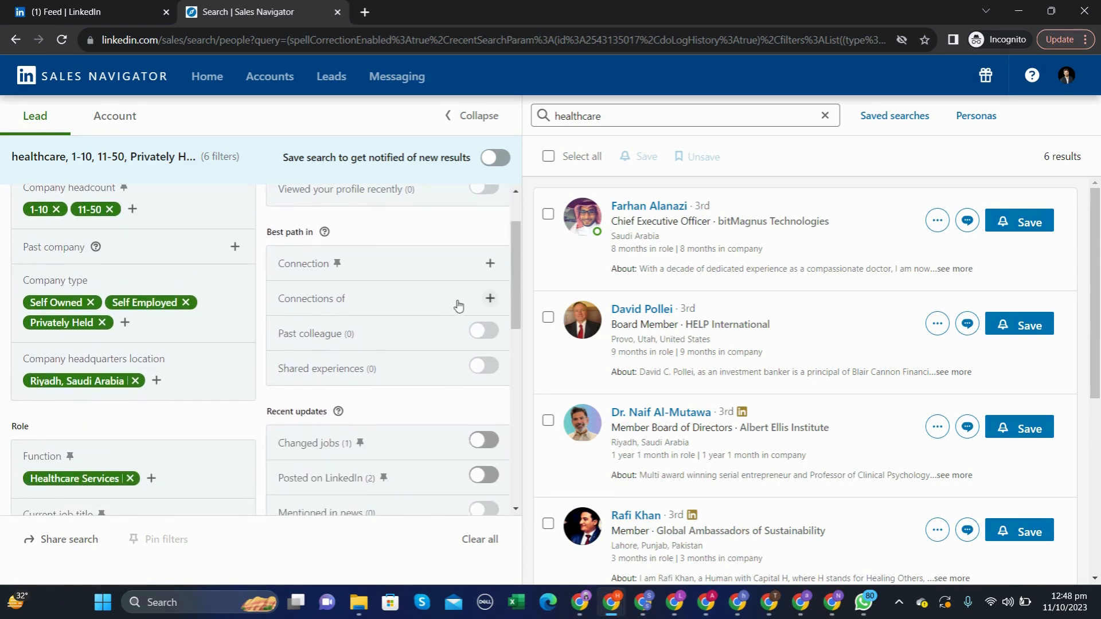
scroll(458, 306, down, 1)
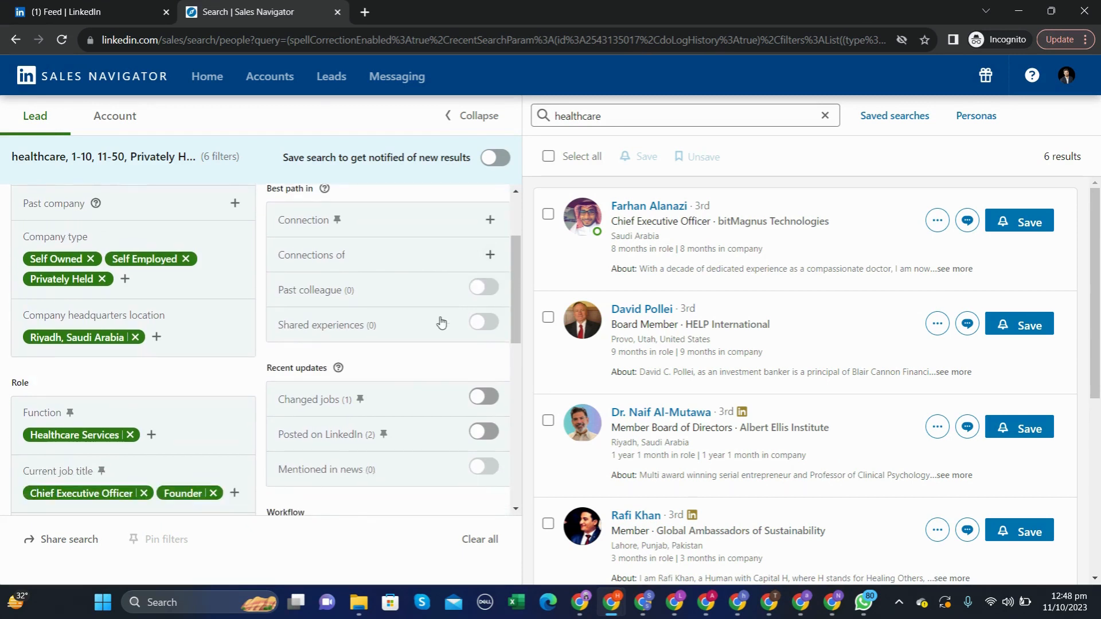
scroll(399, 336, down, 4)
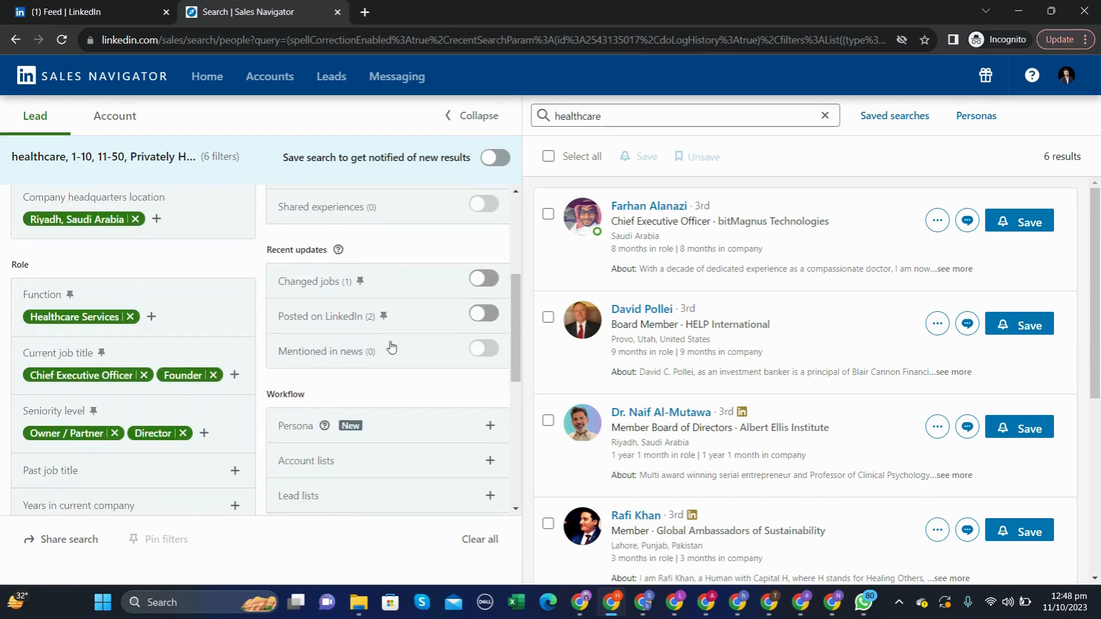
scroll(391, 348, down, 2)
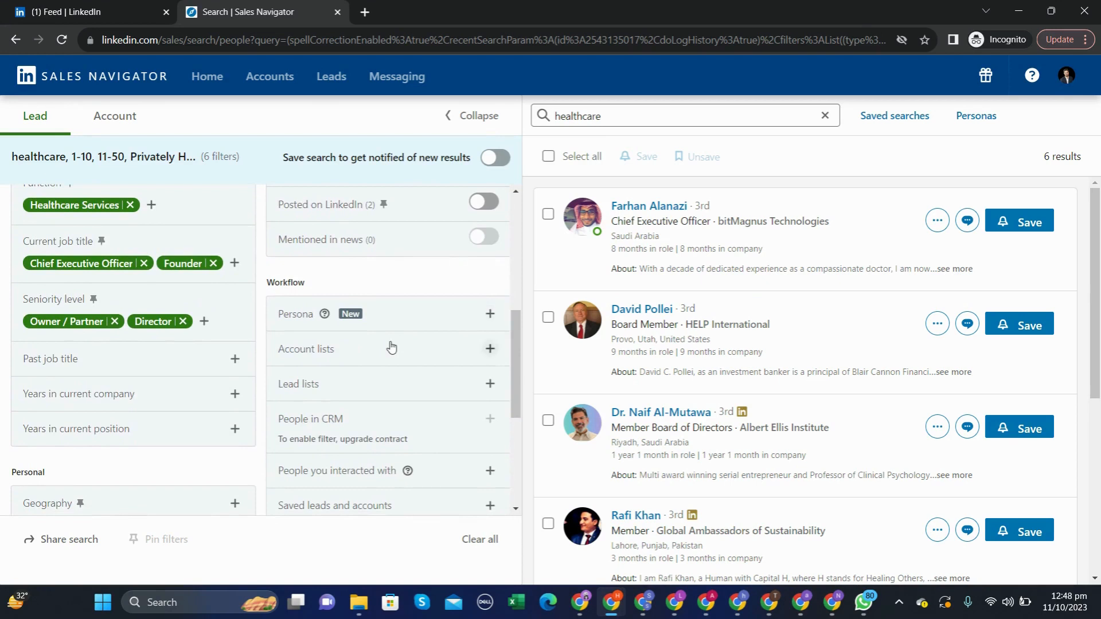
scroll(390, 348, down, 1)
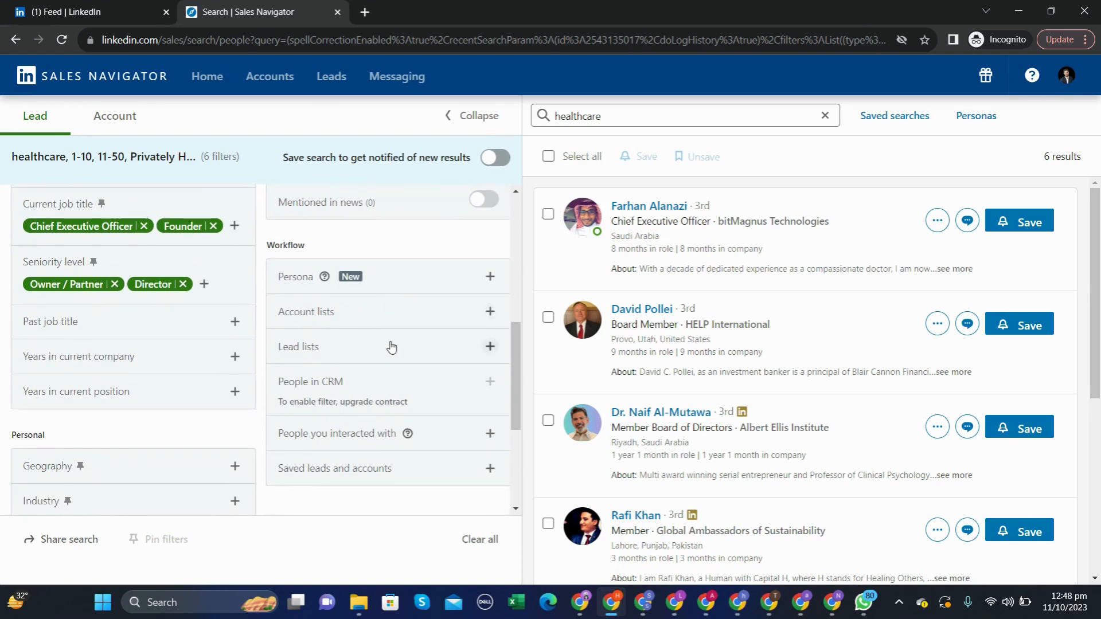
Try filtering the leads by All lead lists, and remove that filter again.
click(488, 347)
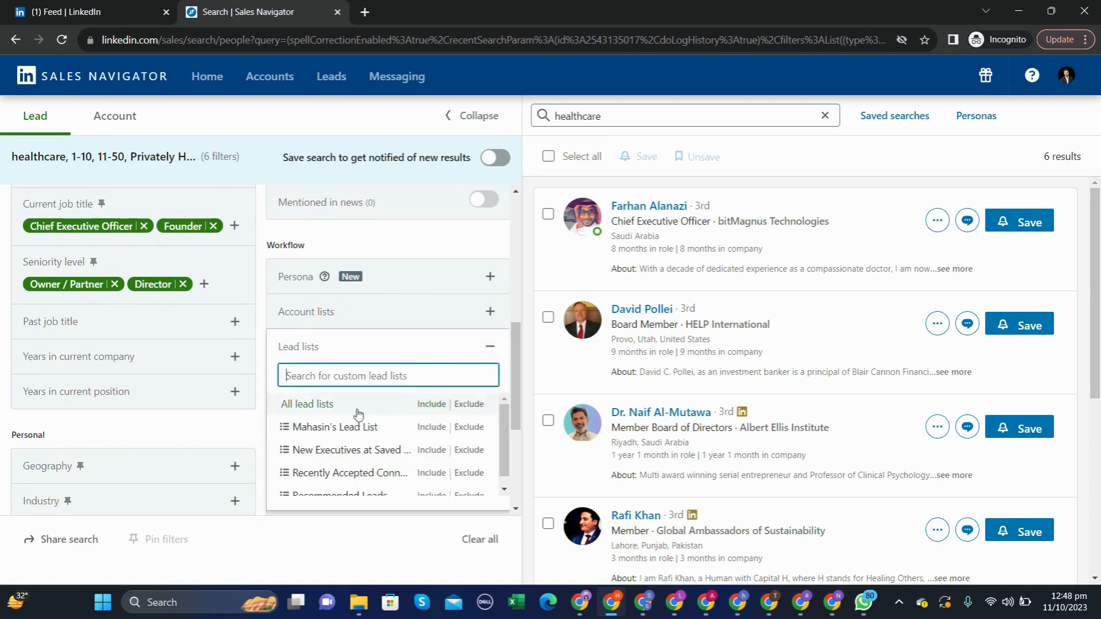
scroll(349, 463, down, 1)
scroll(347, 462, up, 1)
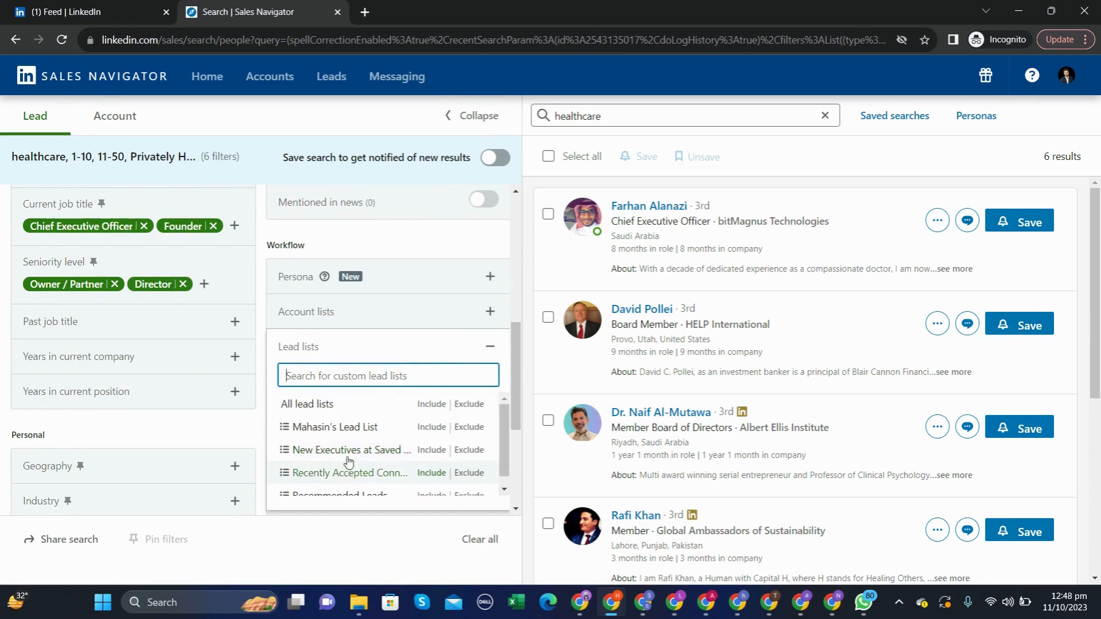
click(323, 405)
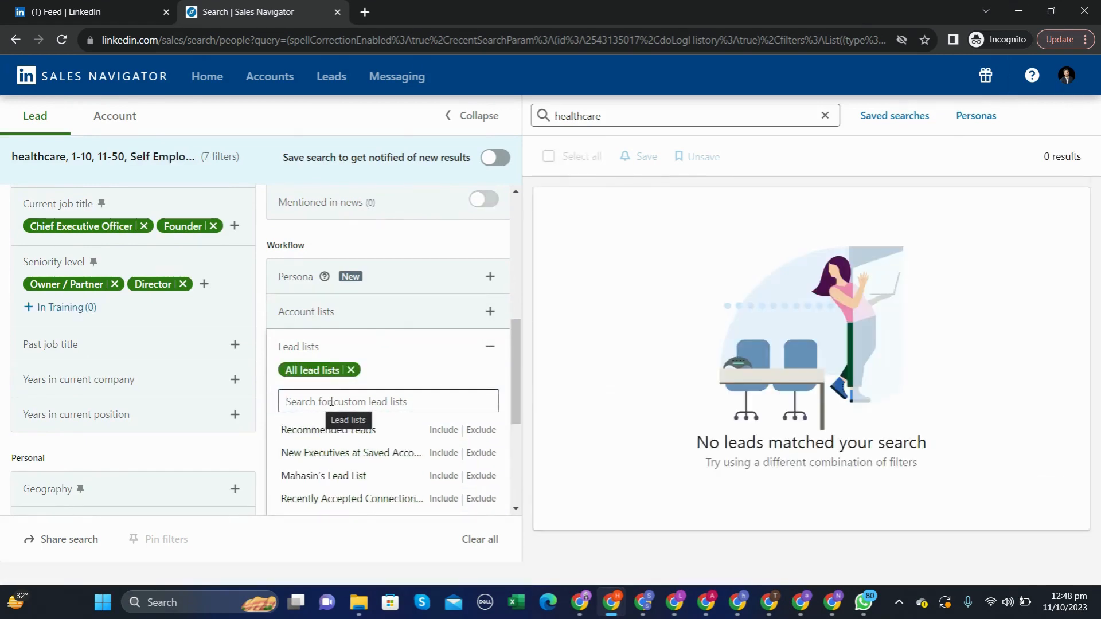
click(351, 370)
scroll(351, 388, down, 4)
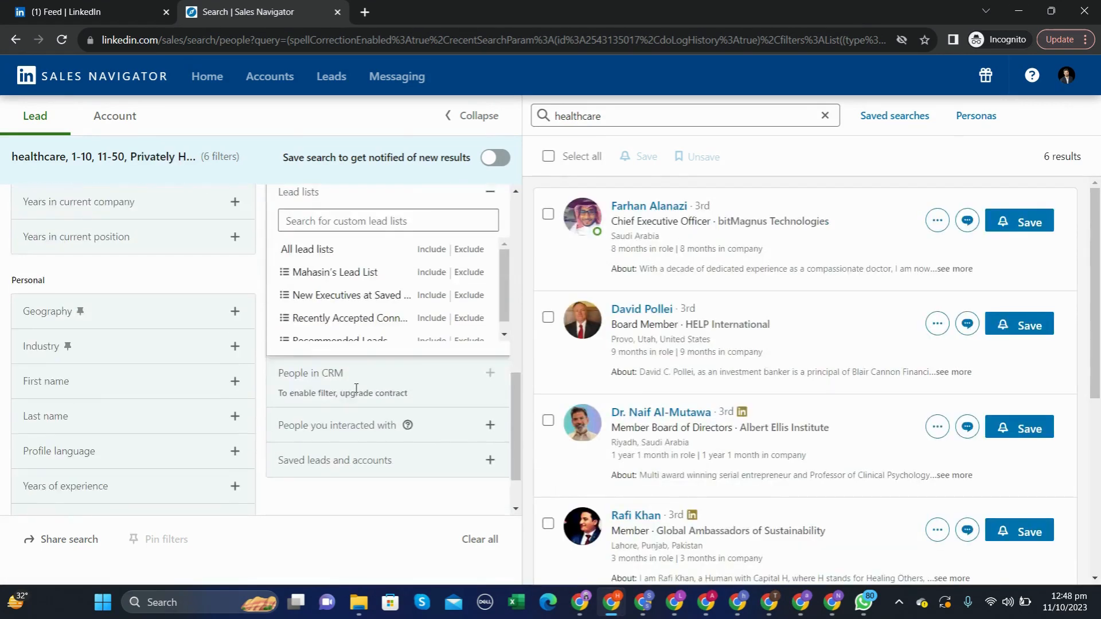
scroll(396, 281, down, 1)
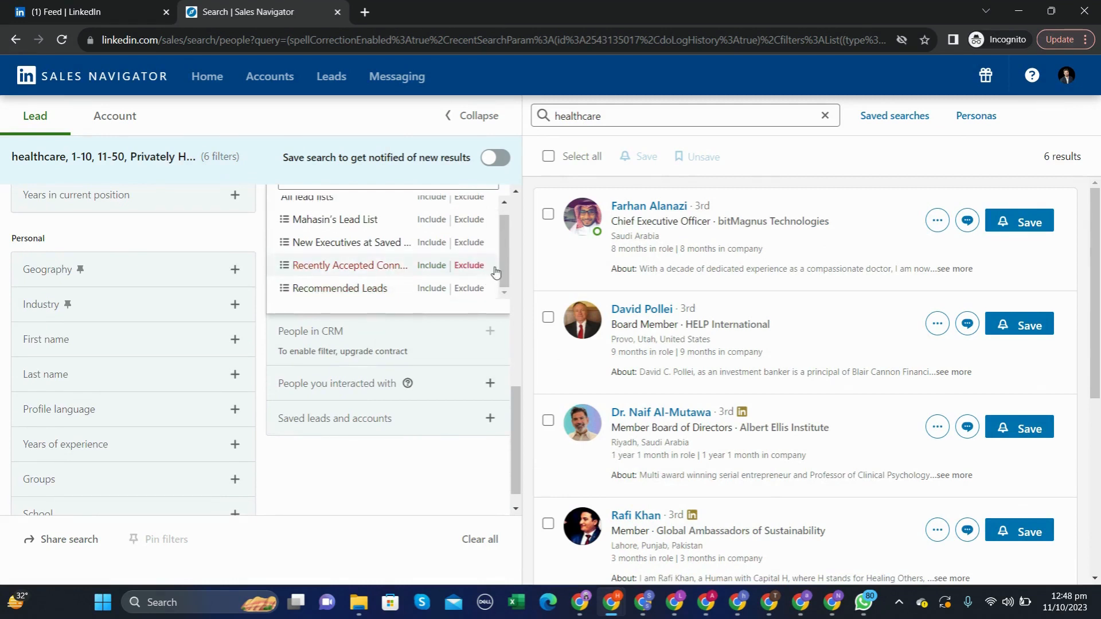
scroll(510, 361, up, 2)
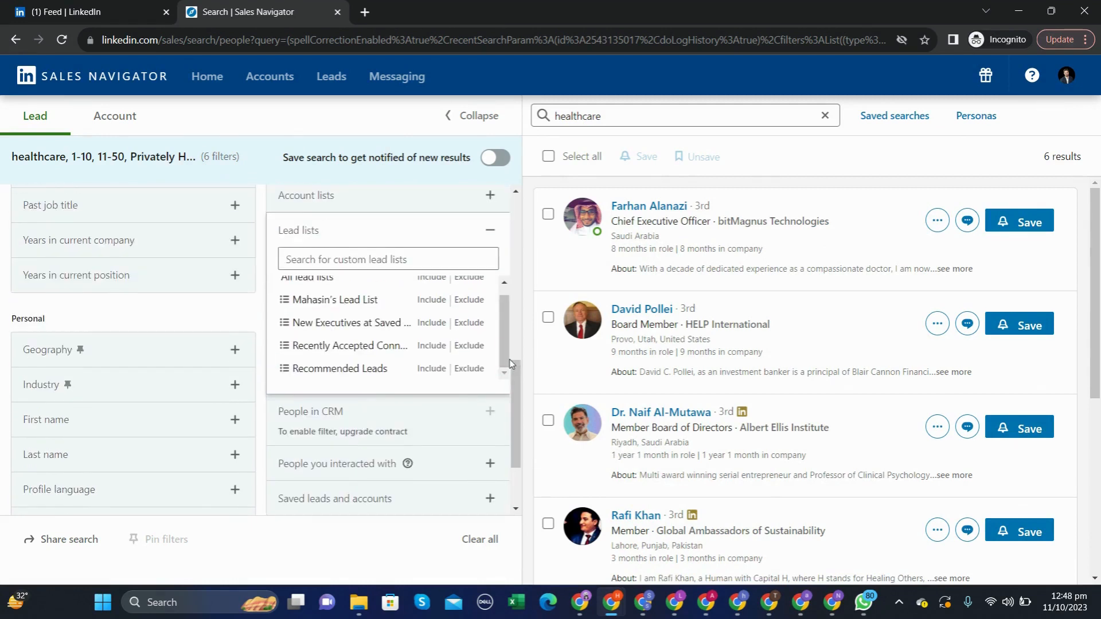
click(263, 473)
scroll(395, 454, up, 5)
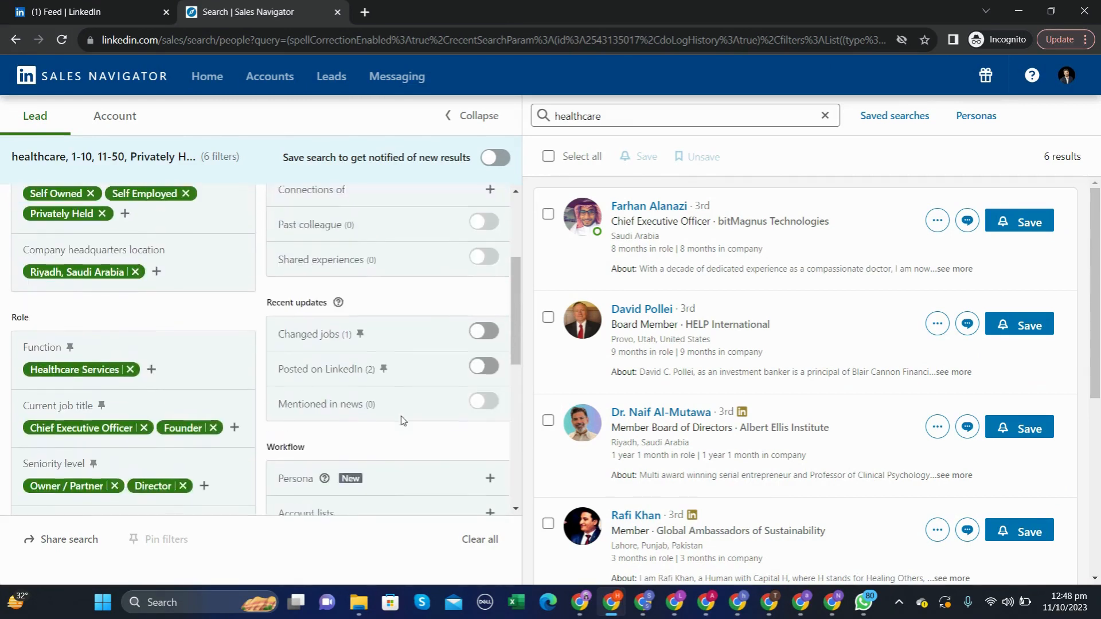
scroll(402, 422, down, 1)
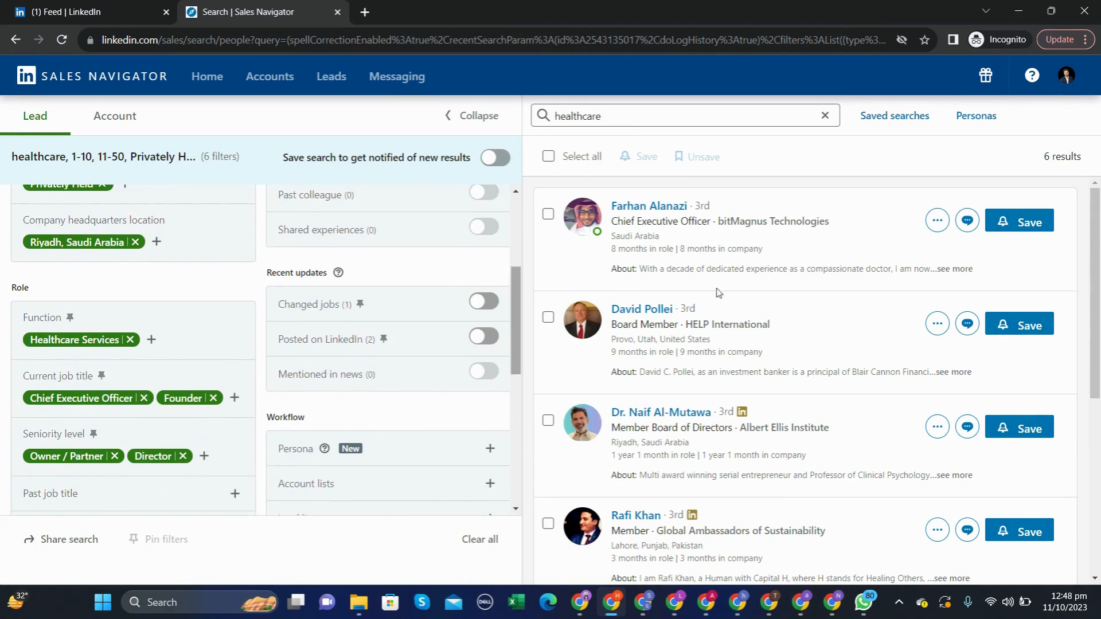
Remove the Director and Owner / Partner seniority filters from the lead search and look through the resulting leads.
scroll(719, 293, down, 3)
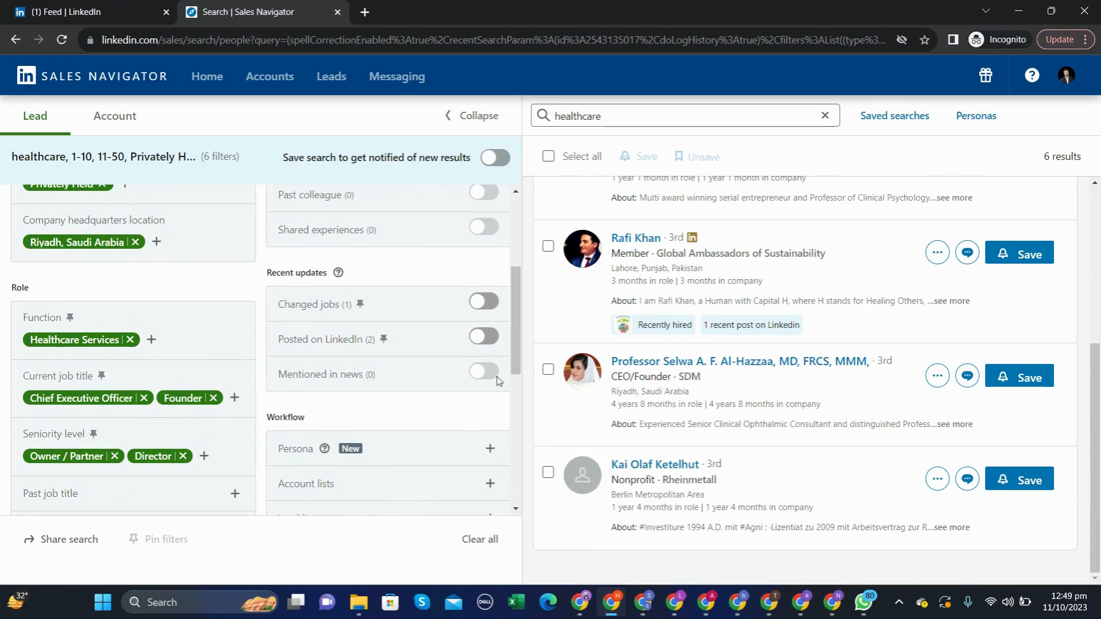
click(183, 456)
click(114, 456)
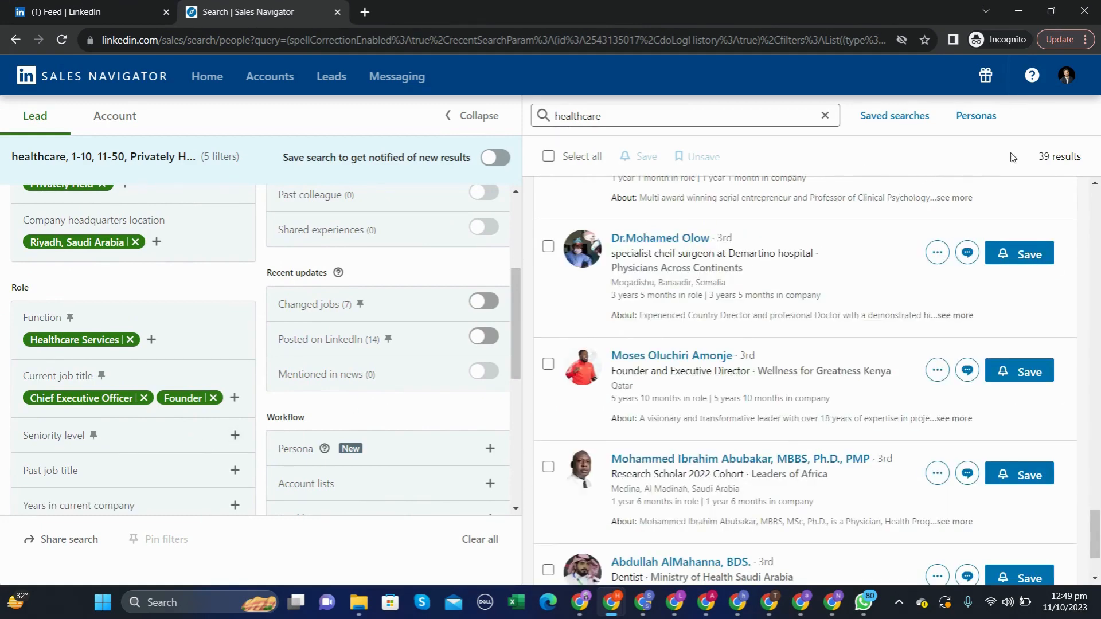
scroll(722, 409, down, 2)
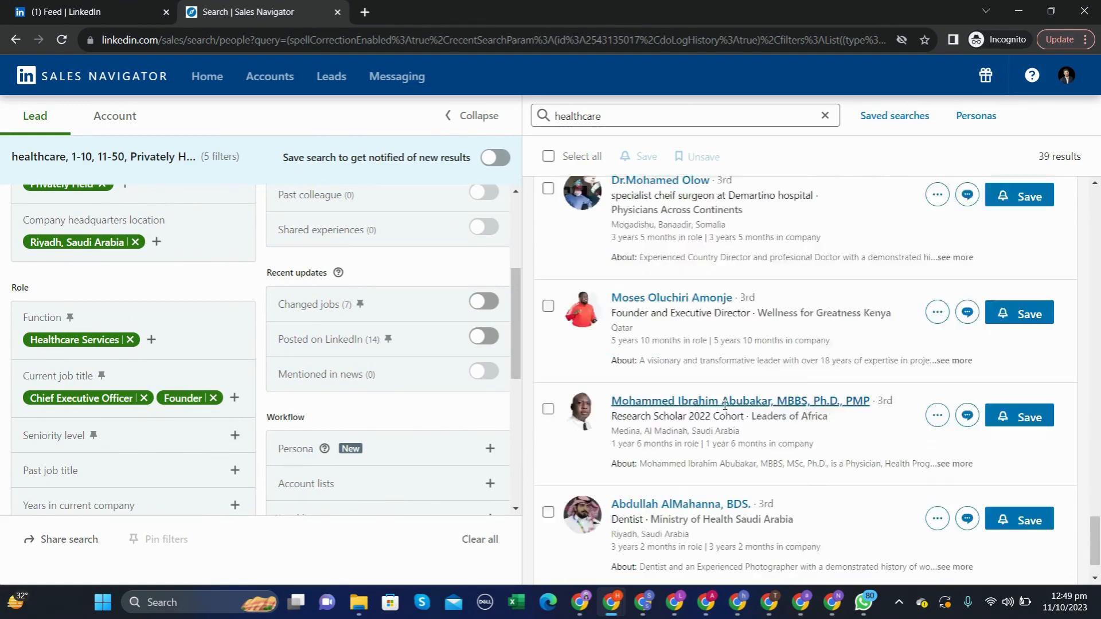
scroll(724, 405, up, 15)
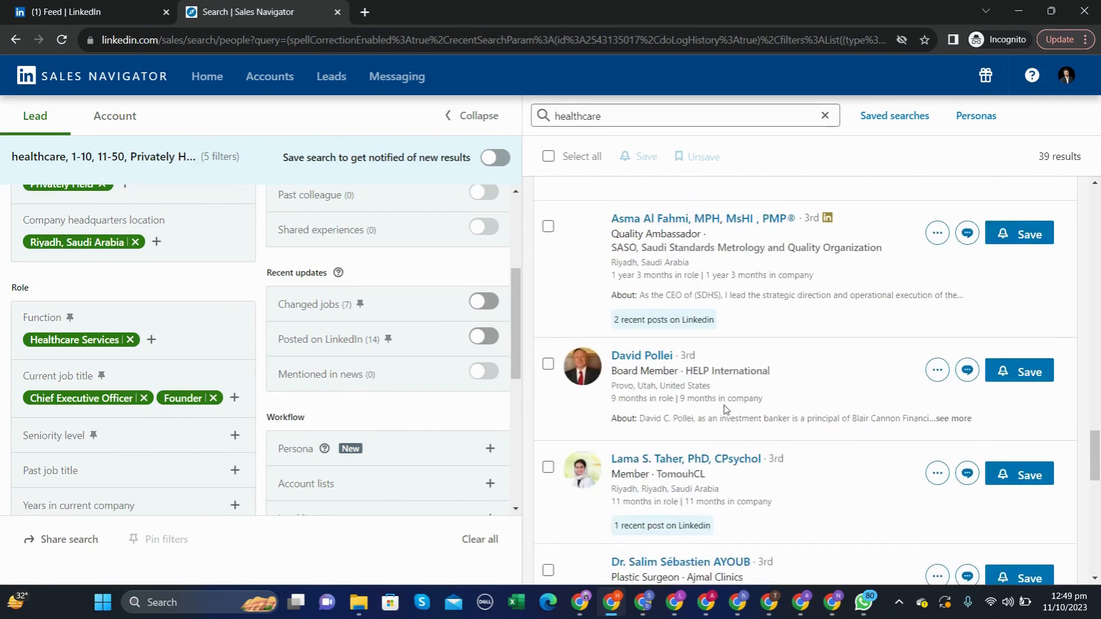
scroll(726, 409, up, 4)
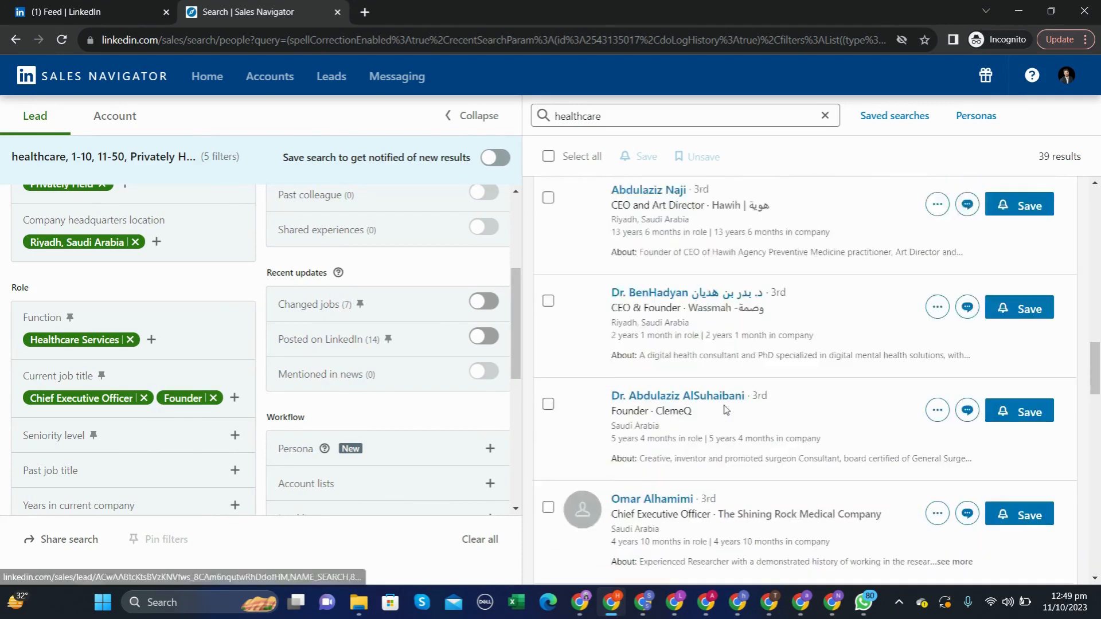
mouse_move(611, 607)
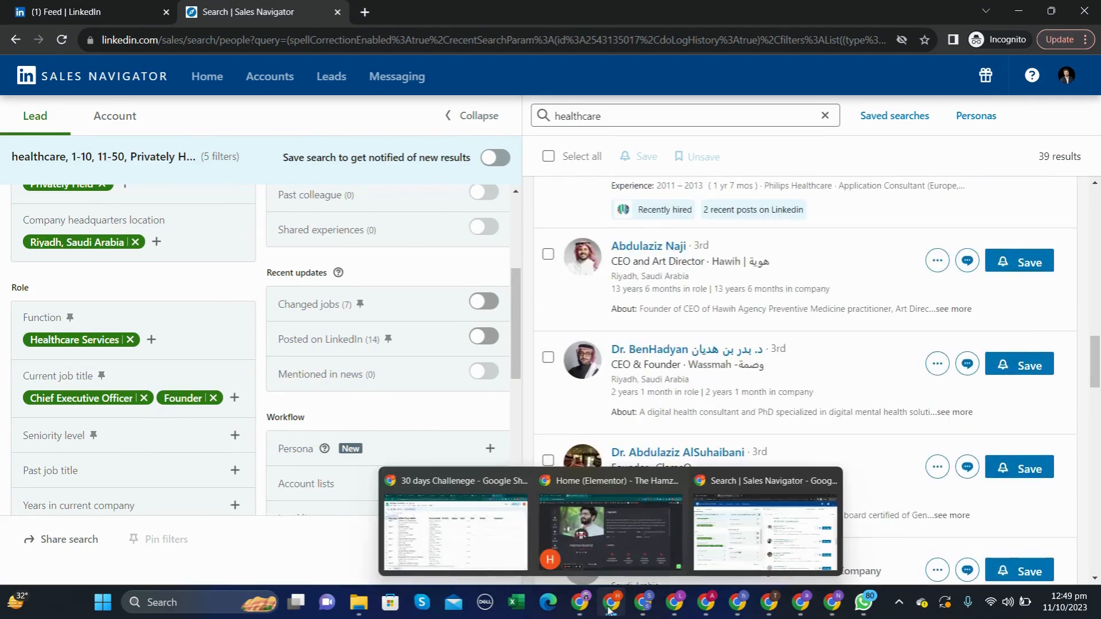
click(614, 543)
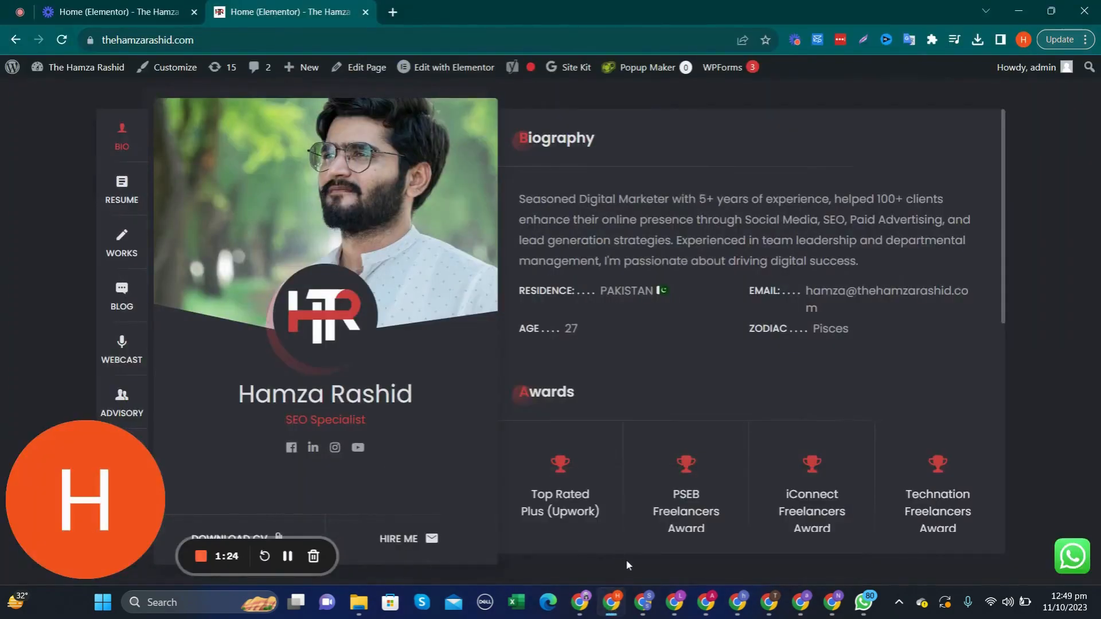
mouse_move(611, 602)
click(715, 555)
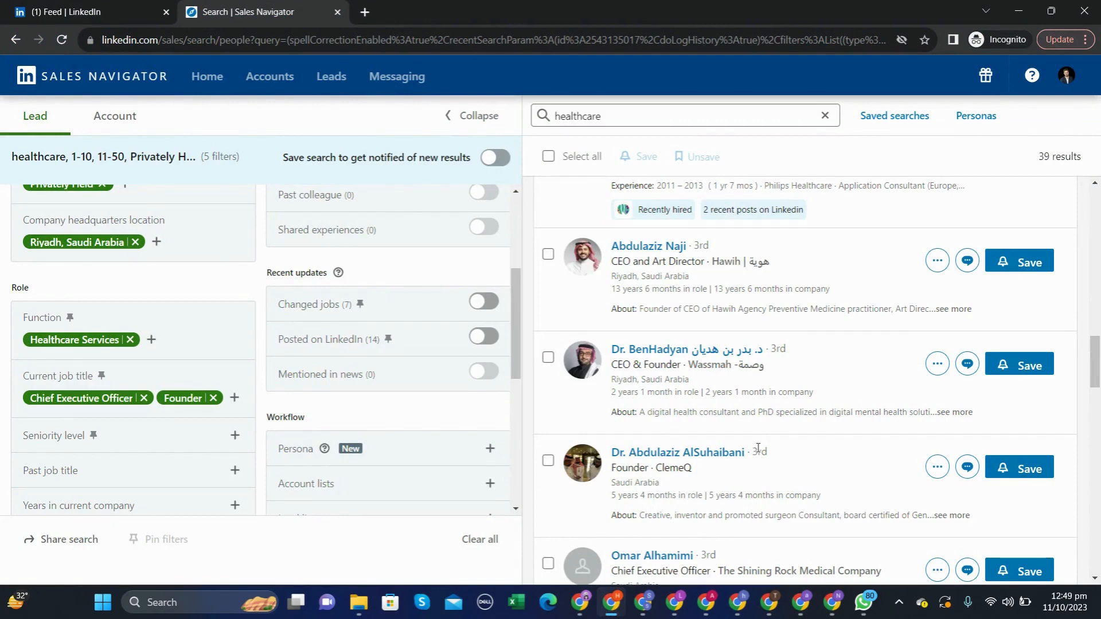
Look through the filtered leads and select all of them on the first results page.
scroll(758, 449, down, 15)
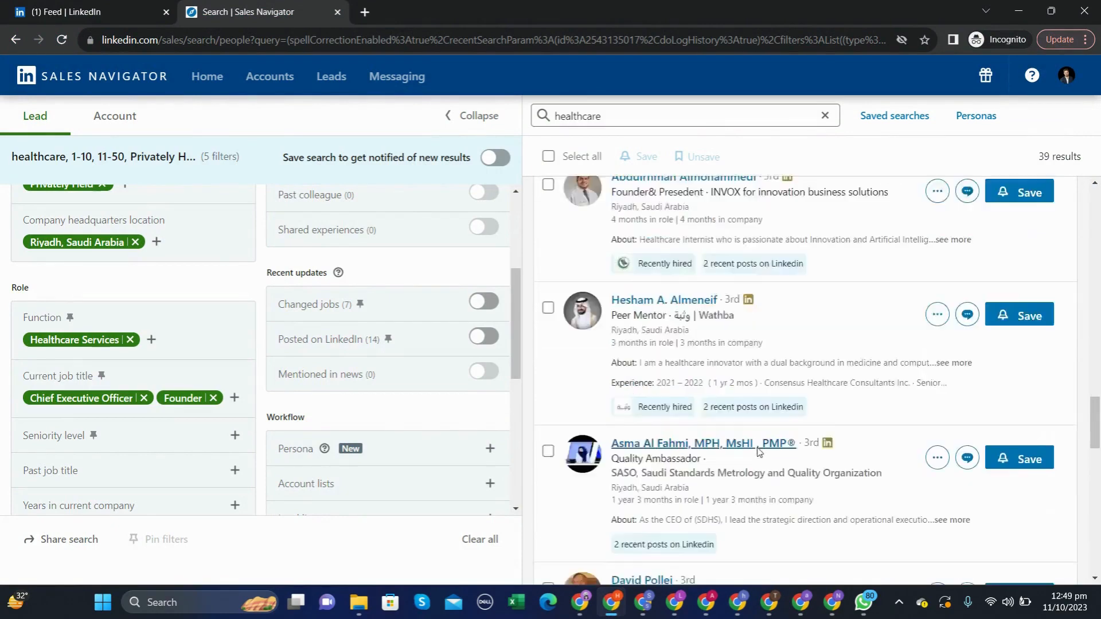
scroll(758, 452, up, 5)
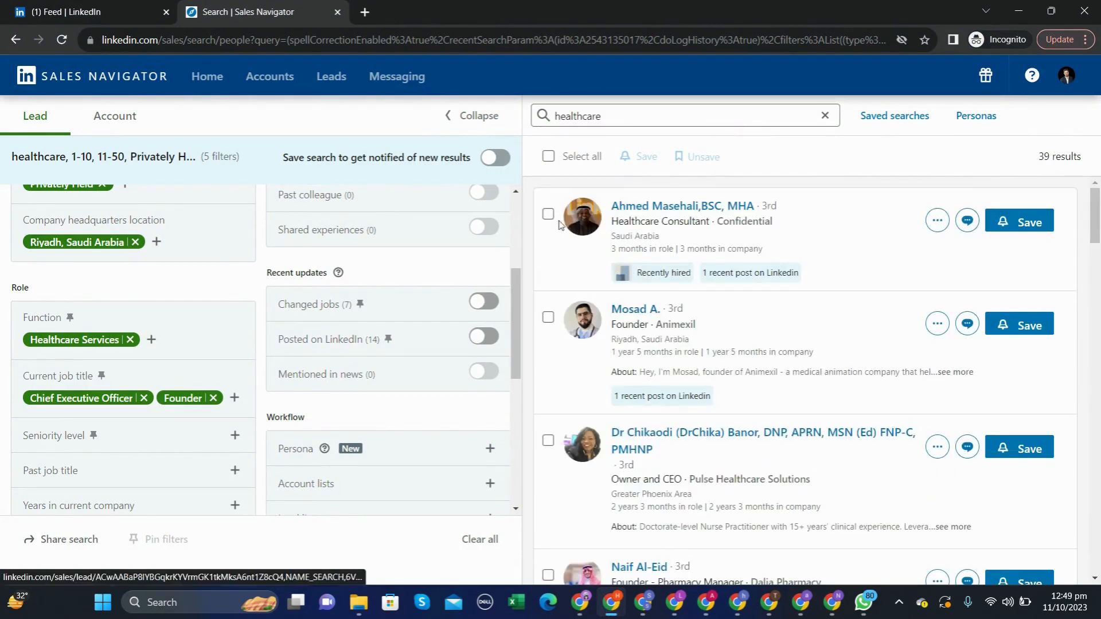
click(549, 157)
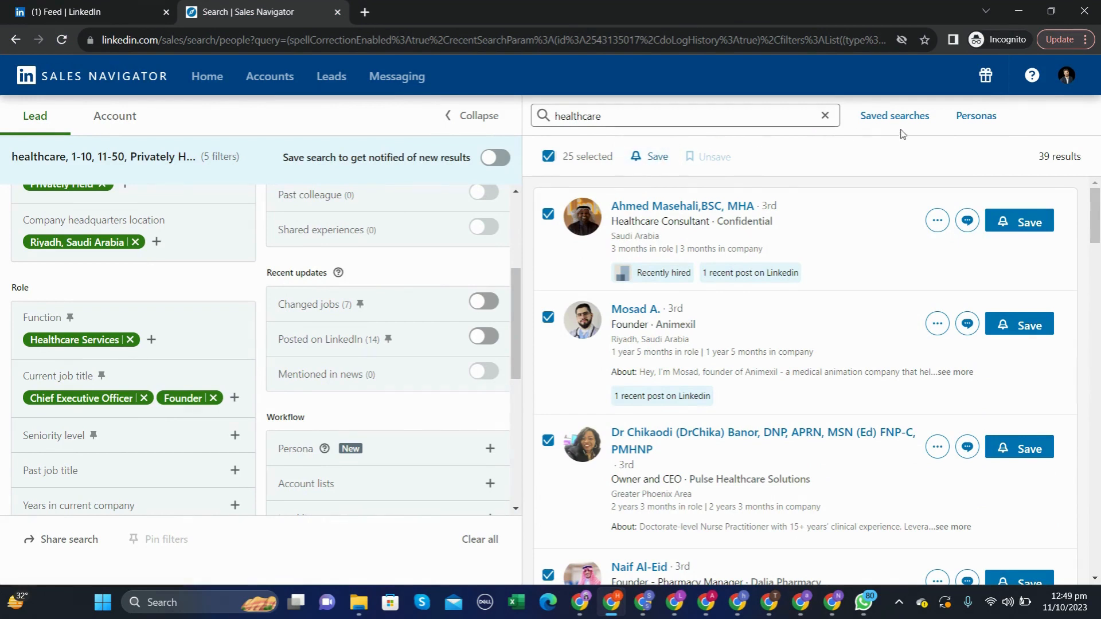
Open the lead lists in a new tab and create a lead list named "Saudia Healthcare".
click(324, 77)
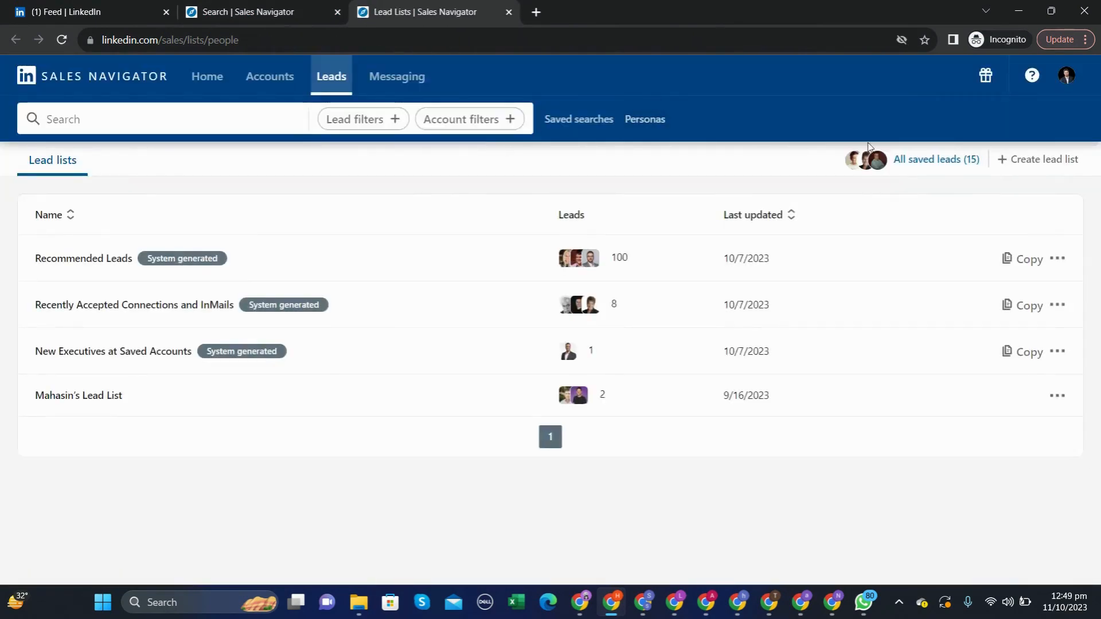
click(1040, 164)
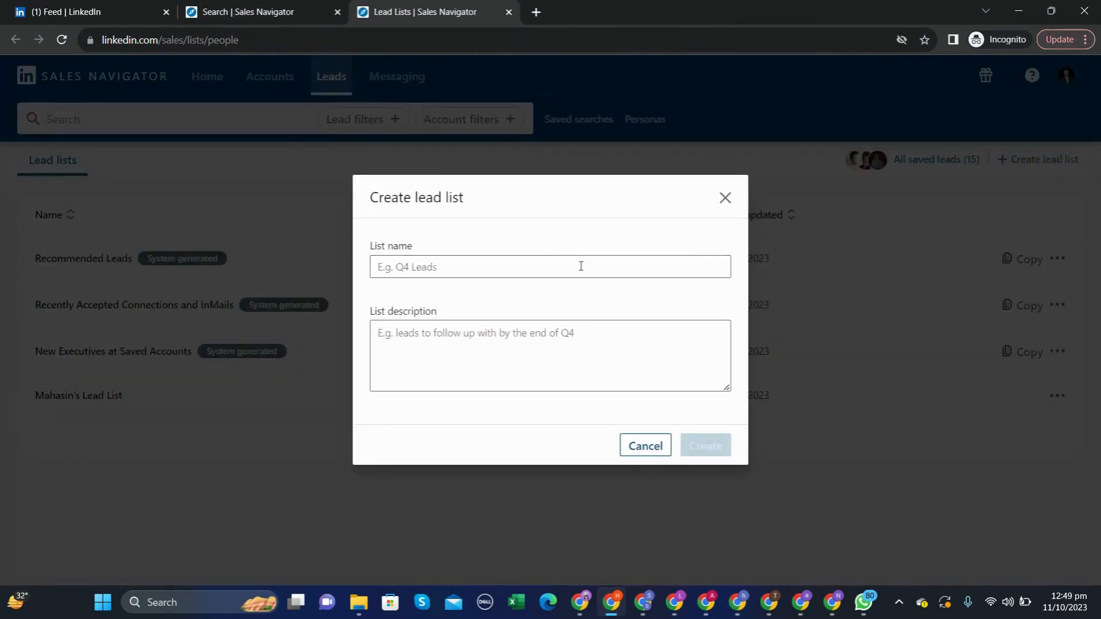
click(552, 264)
text(Da)
key(BackSpace)
key(BackSpace)
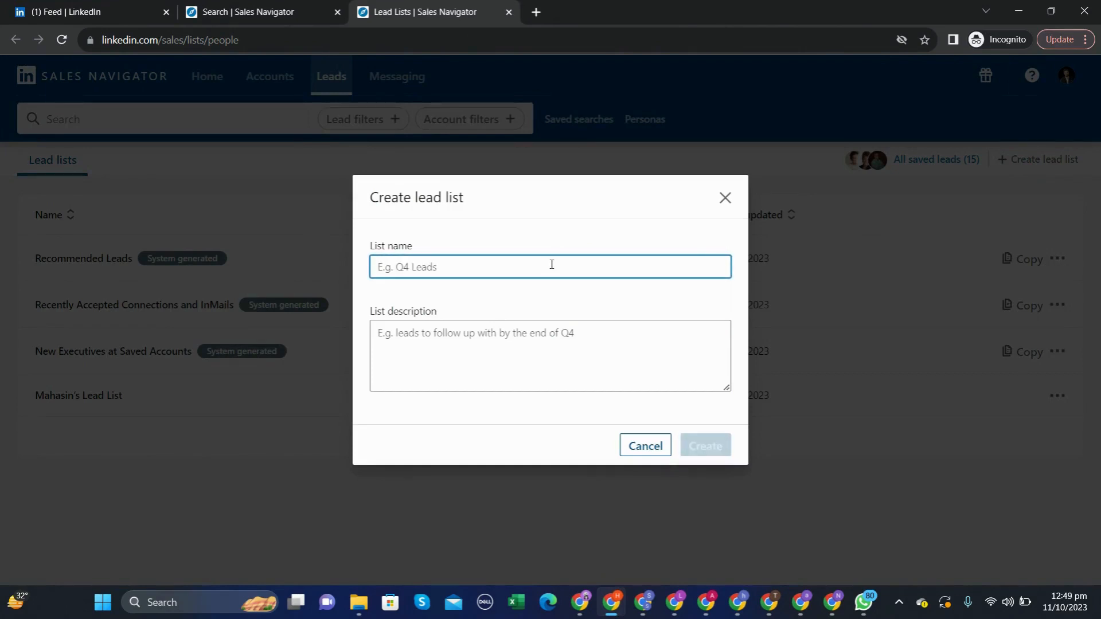
text(Suadia)
key(BackSpace)
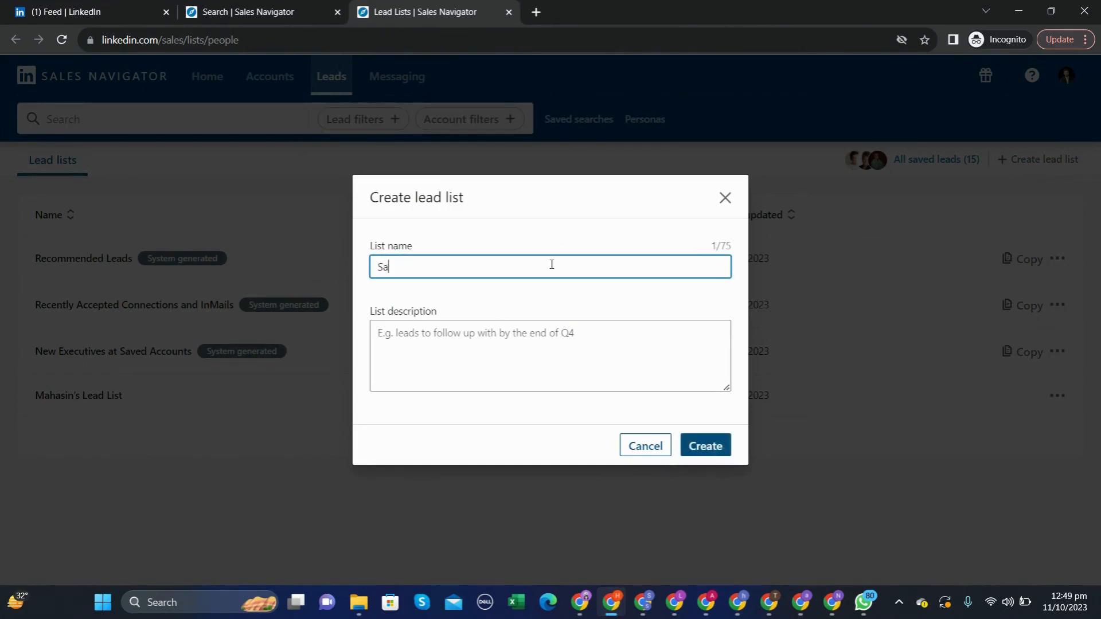
text(Healthcare)
click(704, 446)
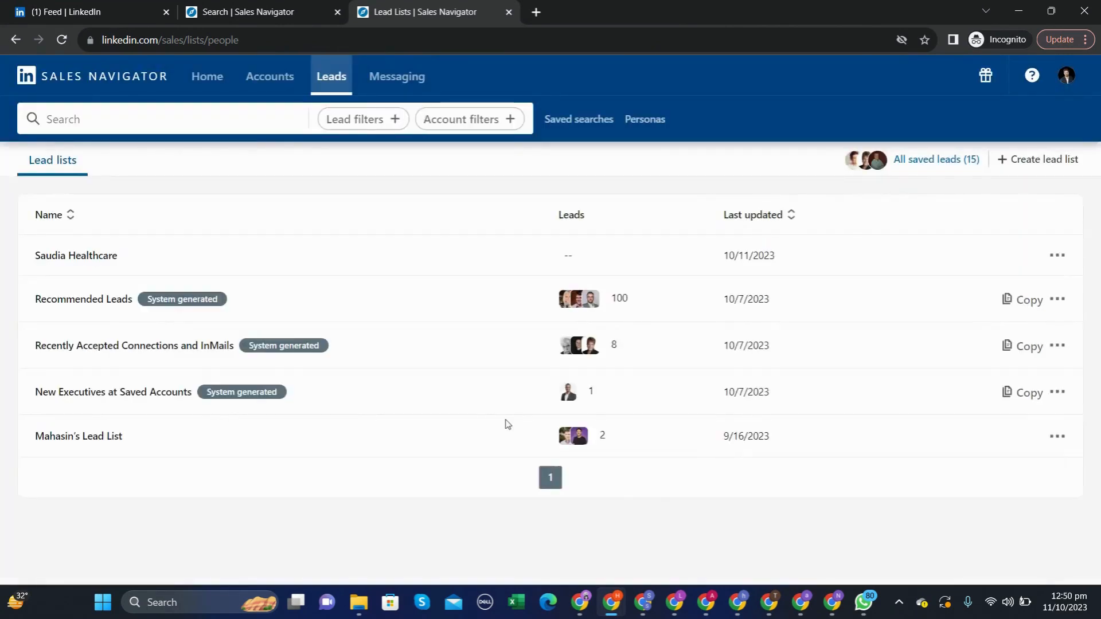
Return to the lead search and check the saved searches for both leads and accounts.
click(289, 8)
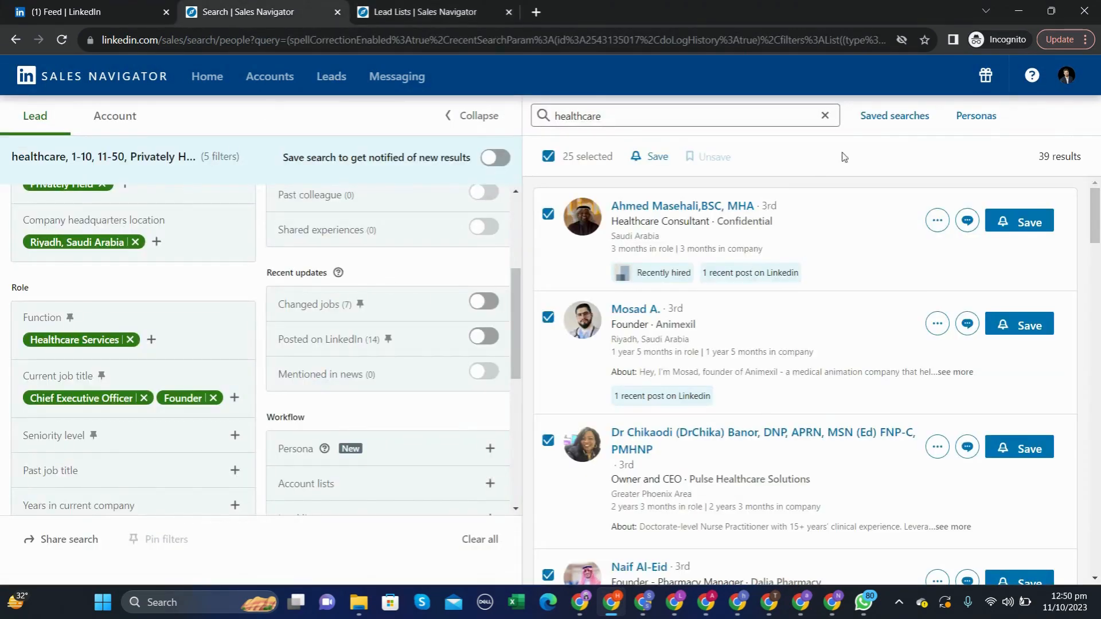
click(888, 116)
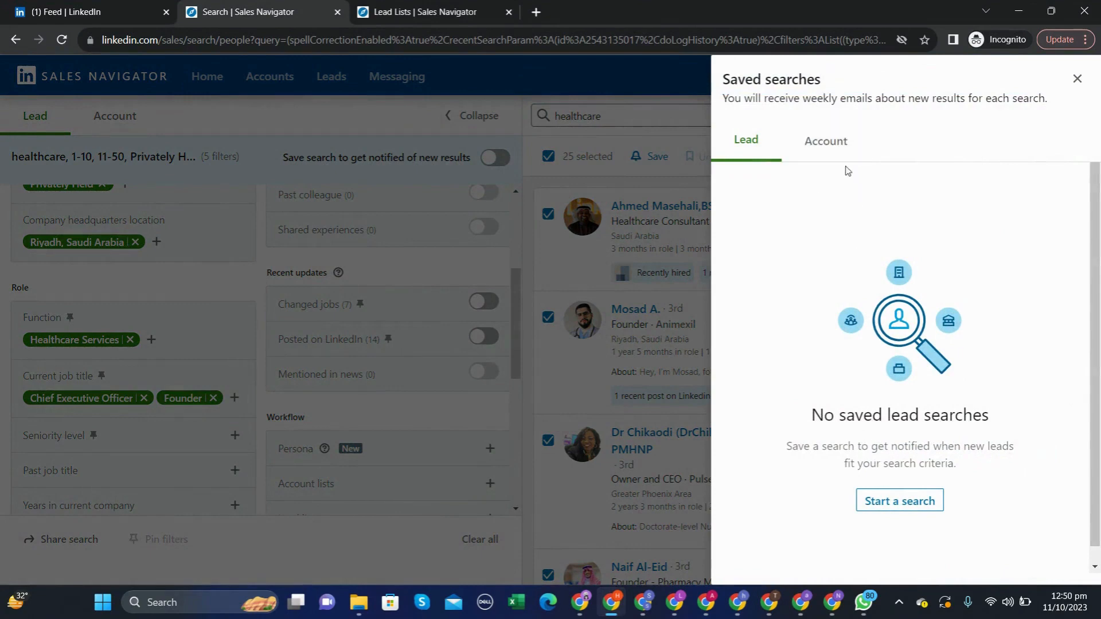
click(833, 147)
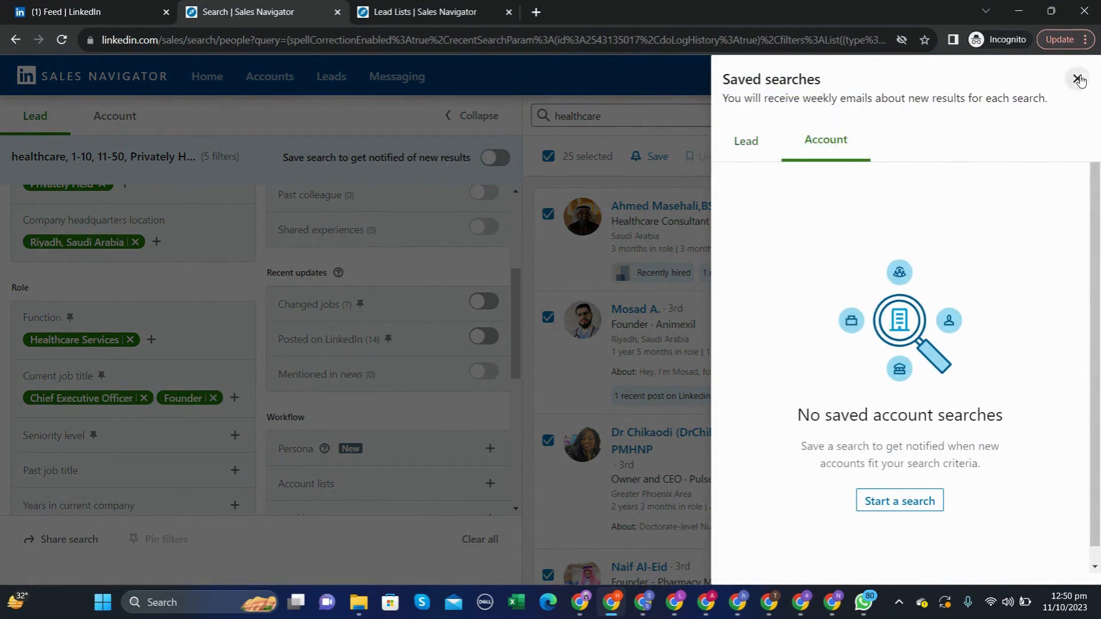
click(1078, 81)
Save the selected leads from the first results page to a new lead list named "Saidi healthcare".
click(659, 156)
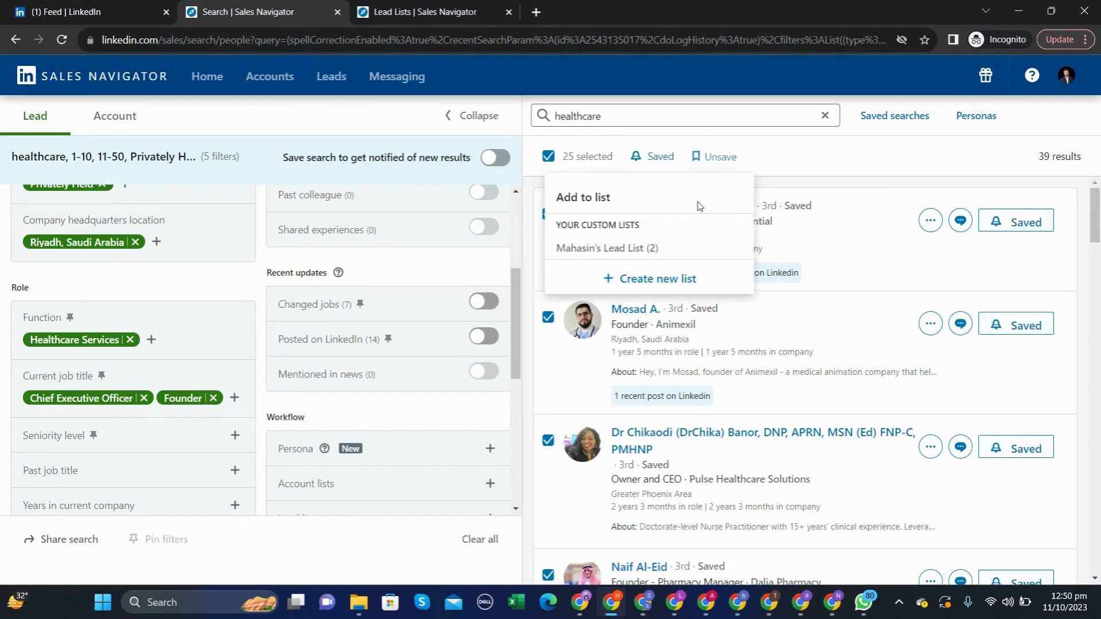
click(643, 279)
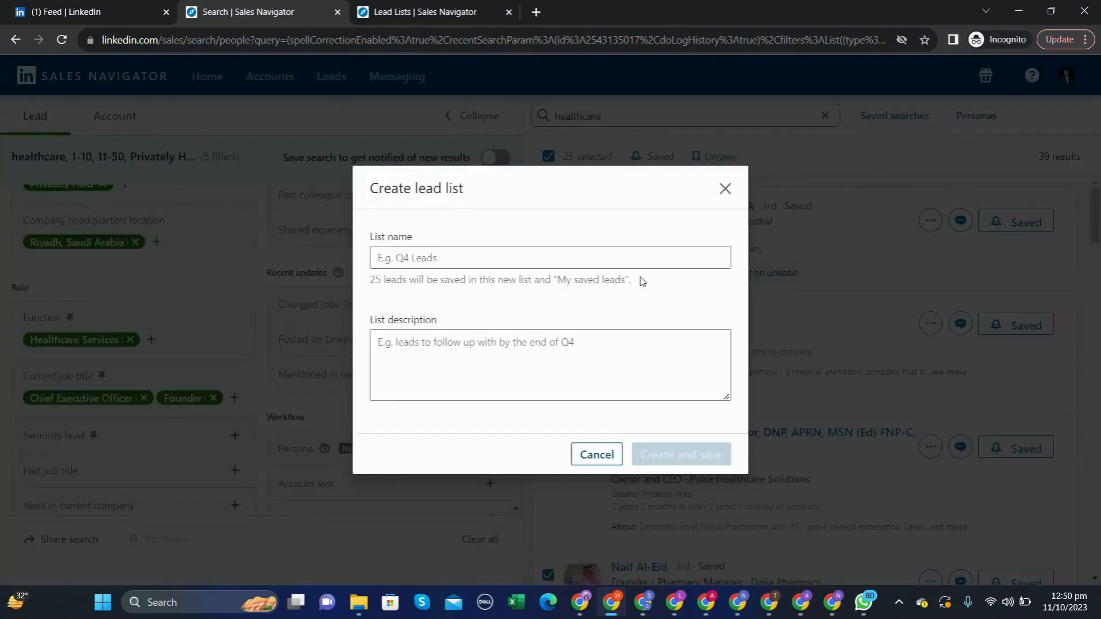
click(559, 265)
text(Sai)
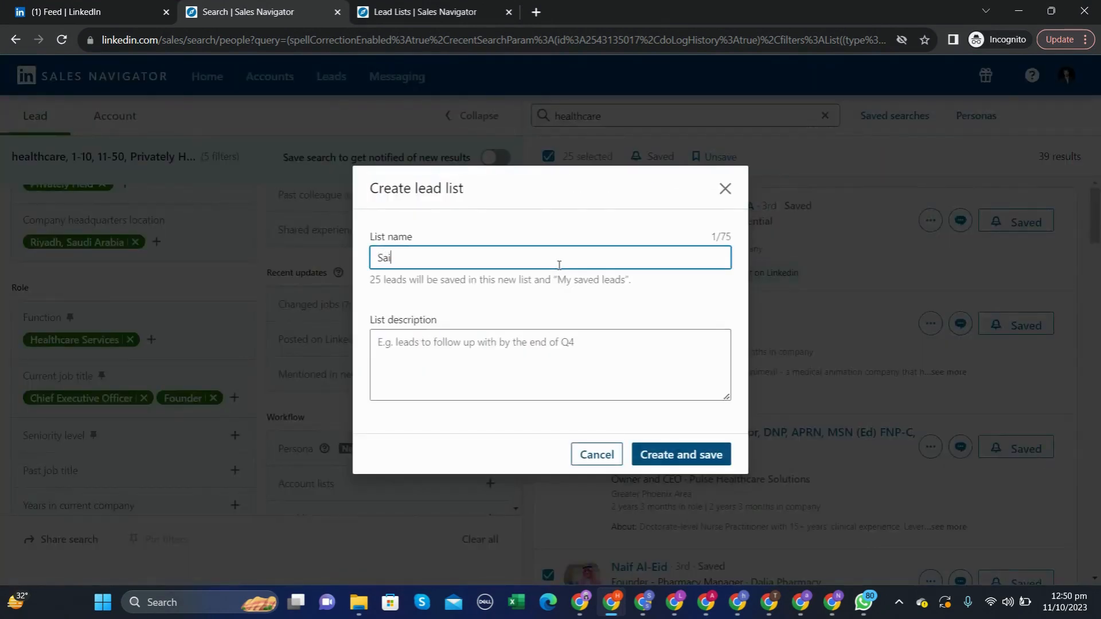
text(di healthcare)
click(676, 456)
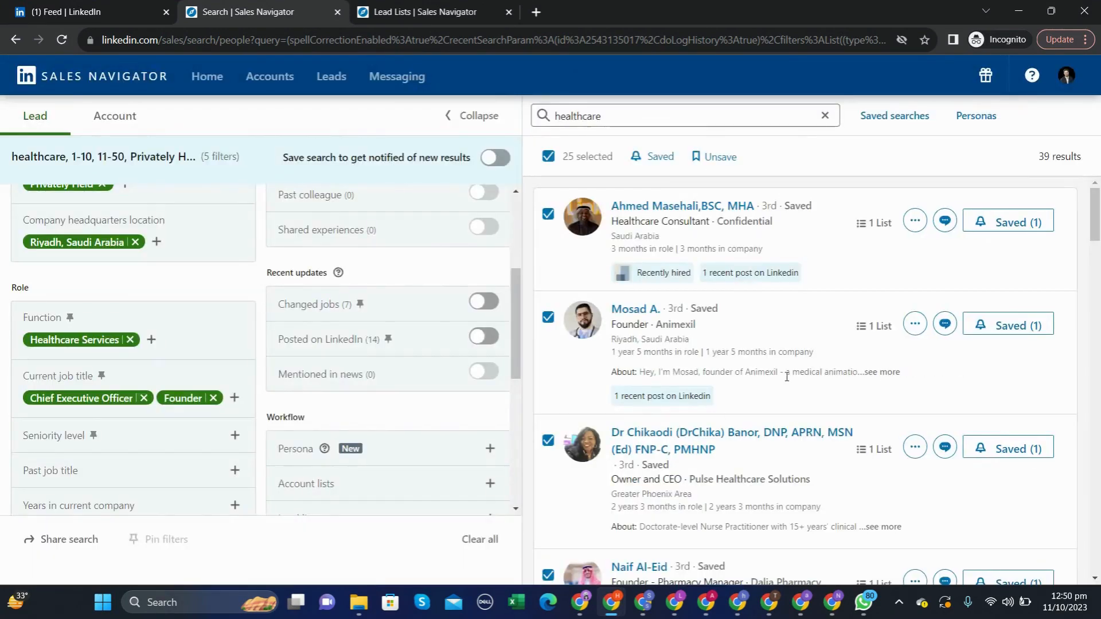
Select all leads on the second results page and save them to the "Saidi healthcare" list.
scroll(787, 377, down, 20)
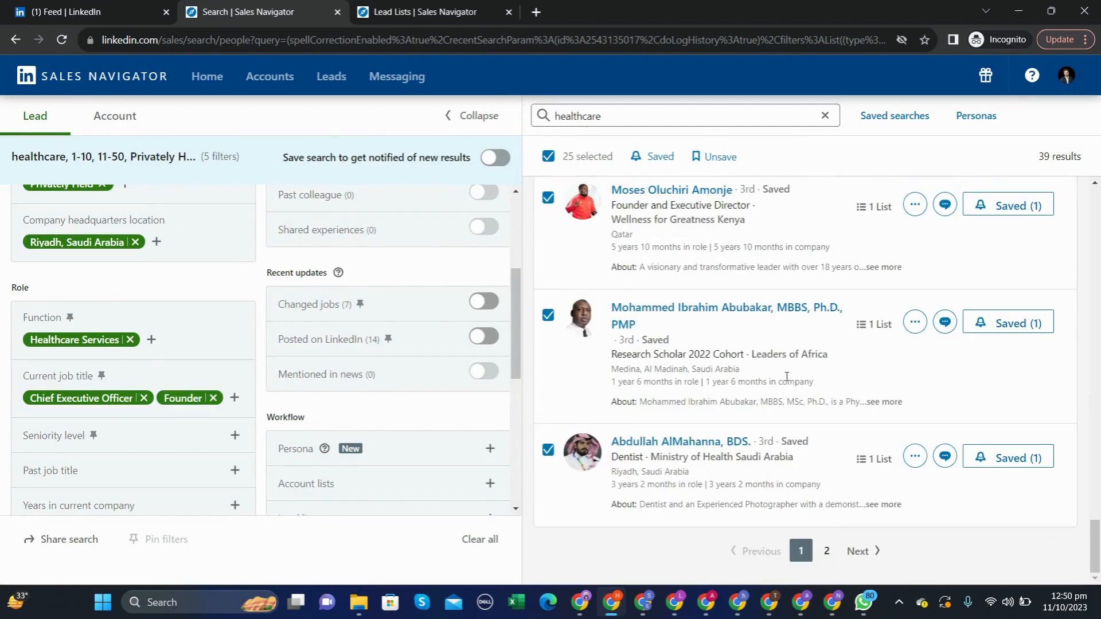
click(827, 551)
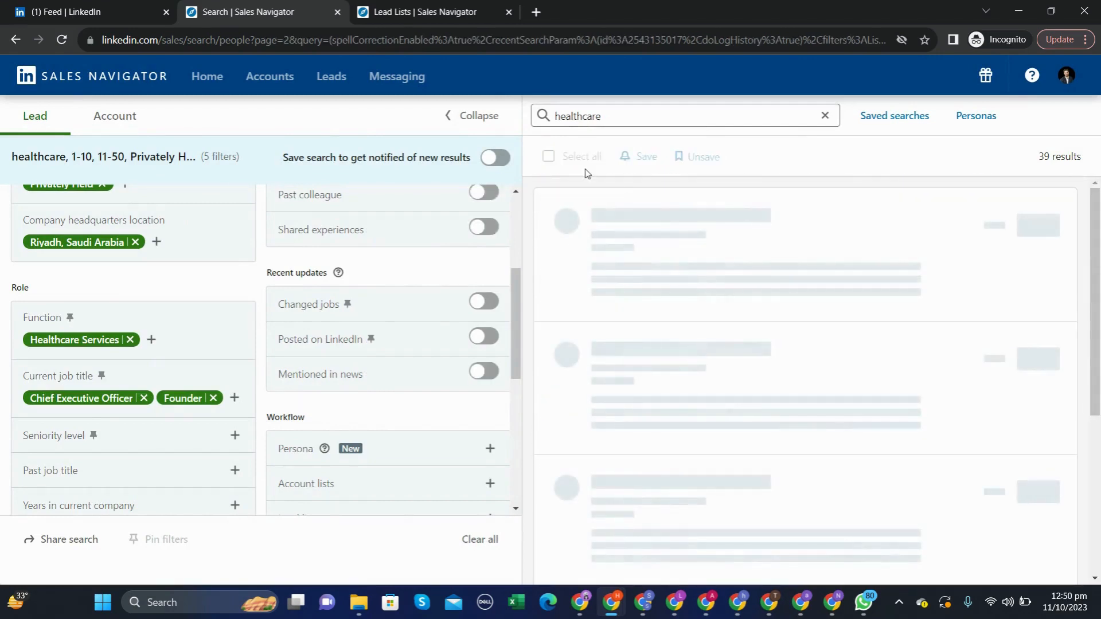
click(561, 160)
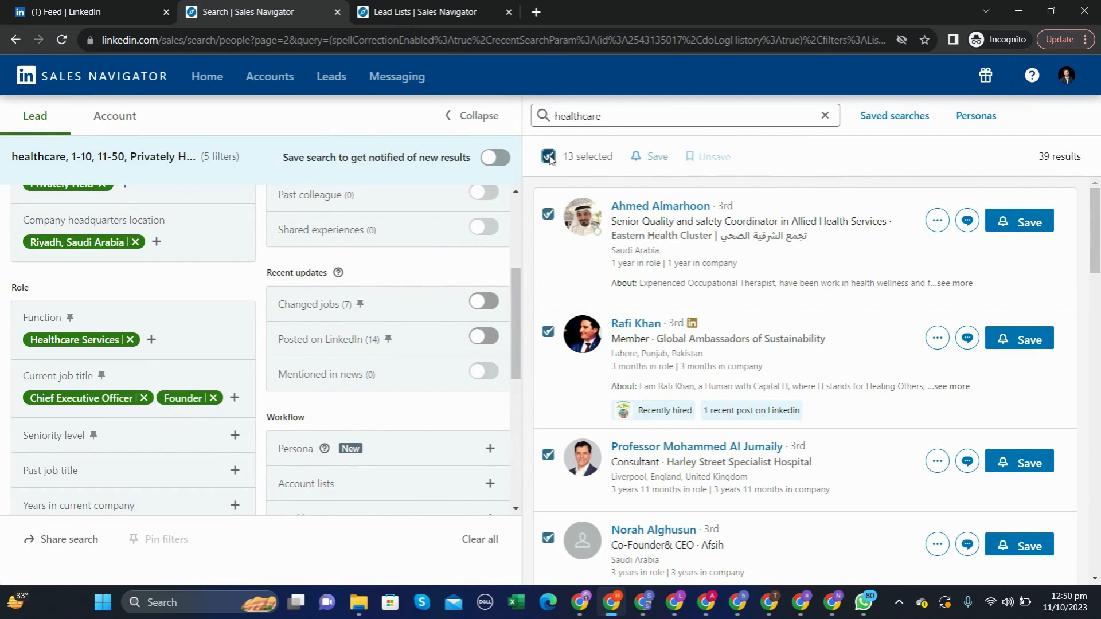
click(638, 165)
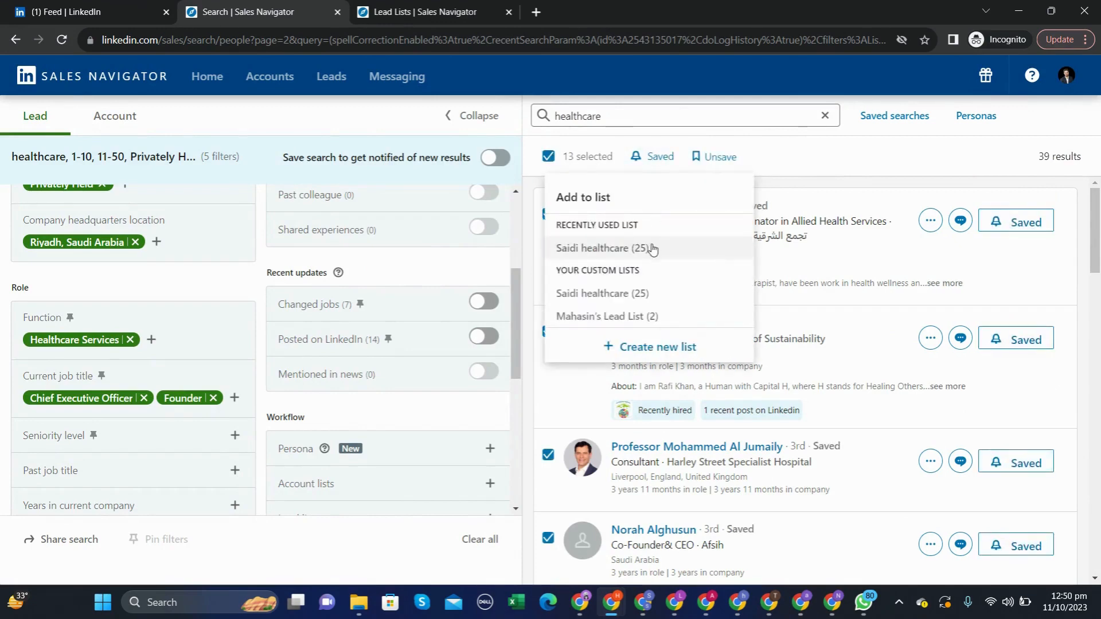
click(652, 249)
click(860, 185)
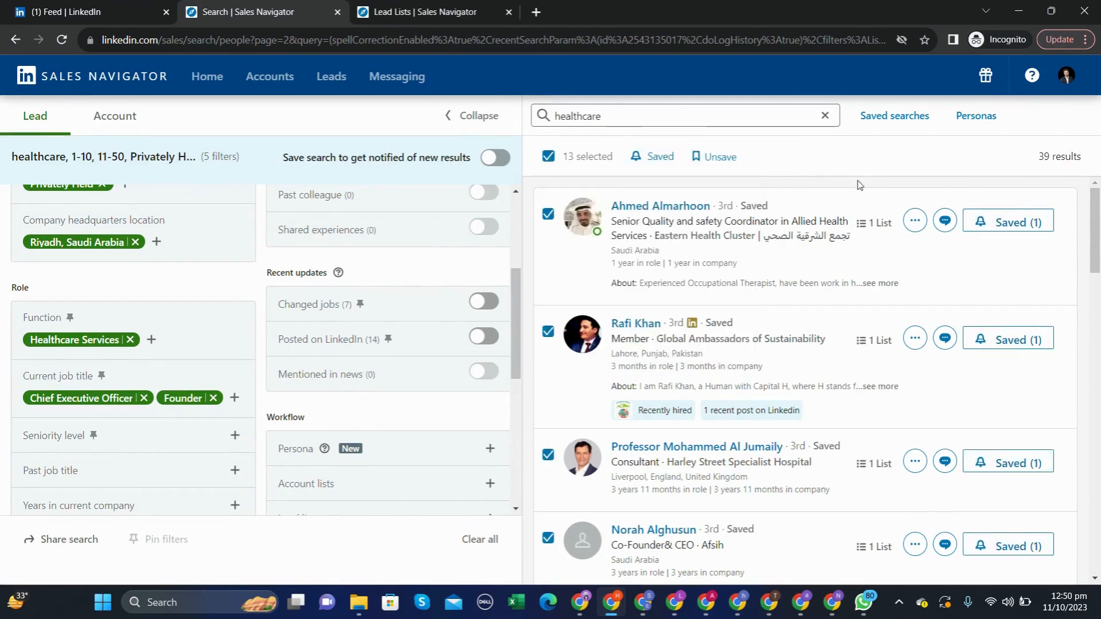
Open the lead lists again in a new tab and close the outdated lead lists tab.
scroll(861, 383, down, 17)
scroll(861, 383, up, 17)
click(340, 84)
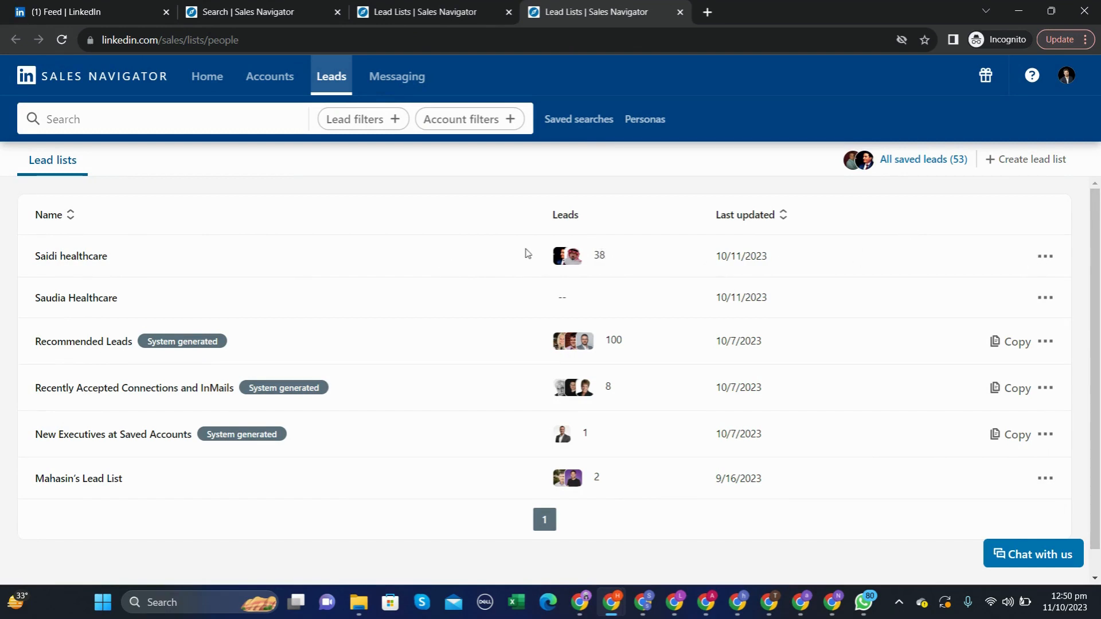
click(453, 8)
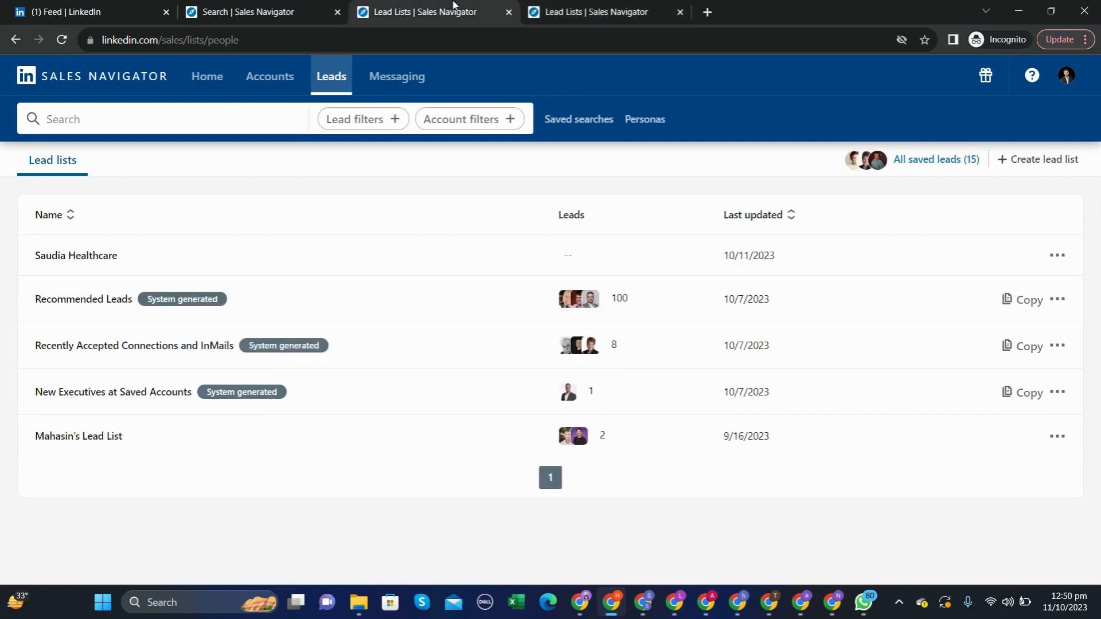
click(509, 12)
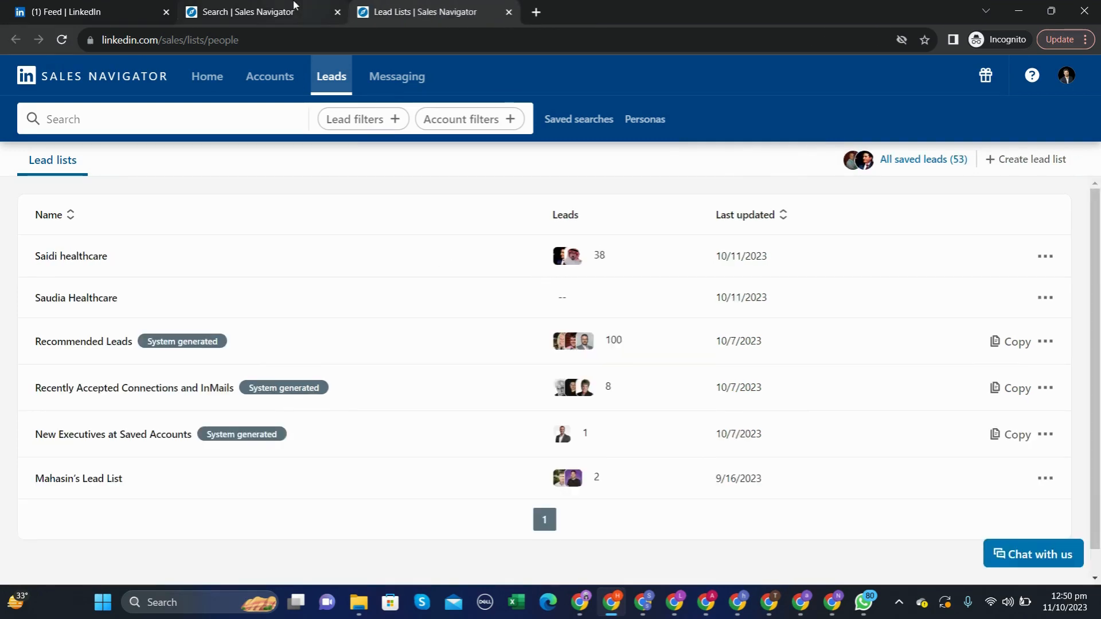
Revisit the lead search results and examine the lead lists, including the system-generated Recommended Leads list.
click(293, 4)
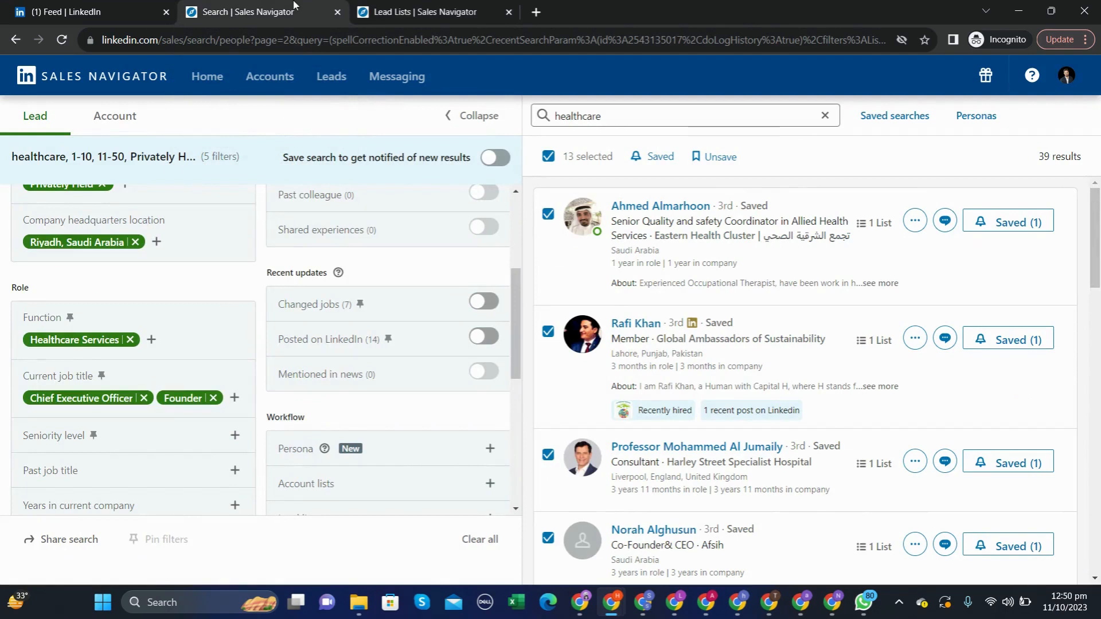
click(440, 7)
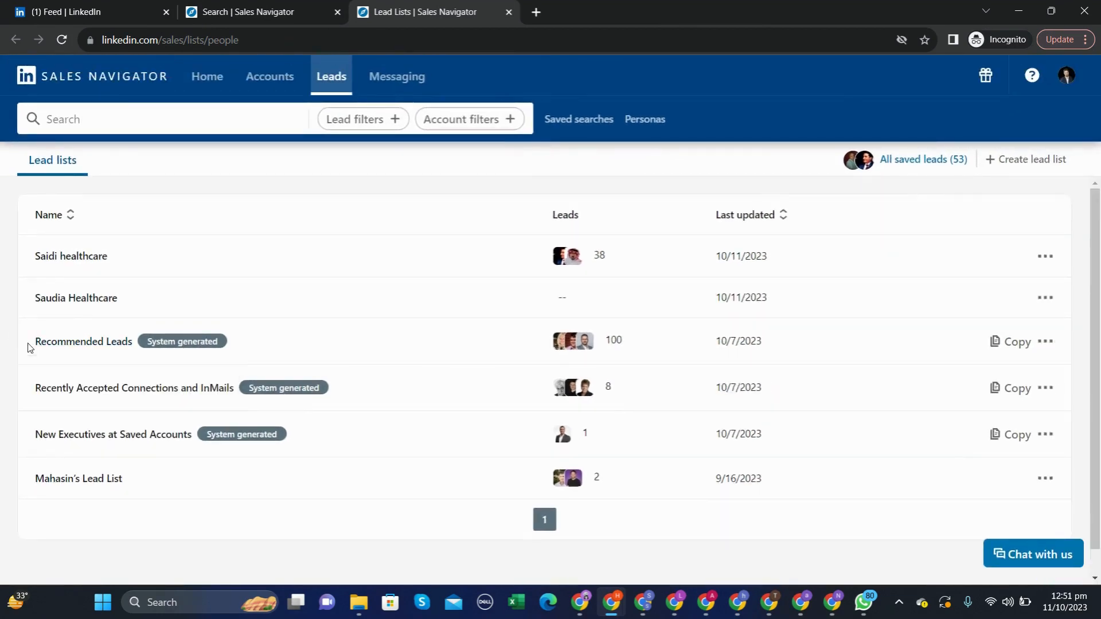
drag(29, 346, 141, 353)
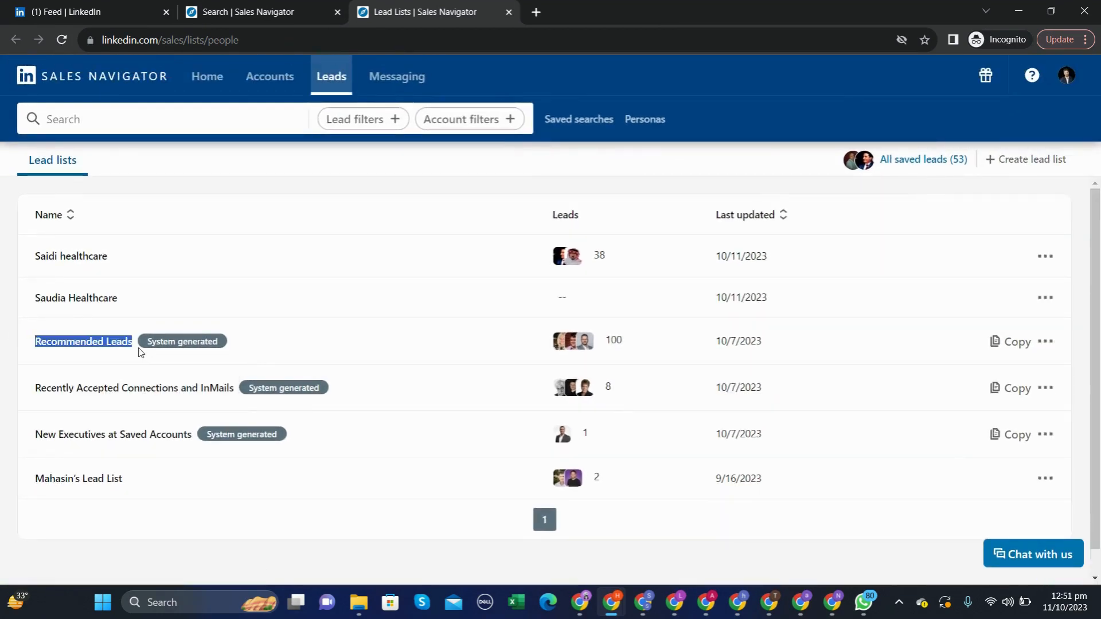
click(182, 373)
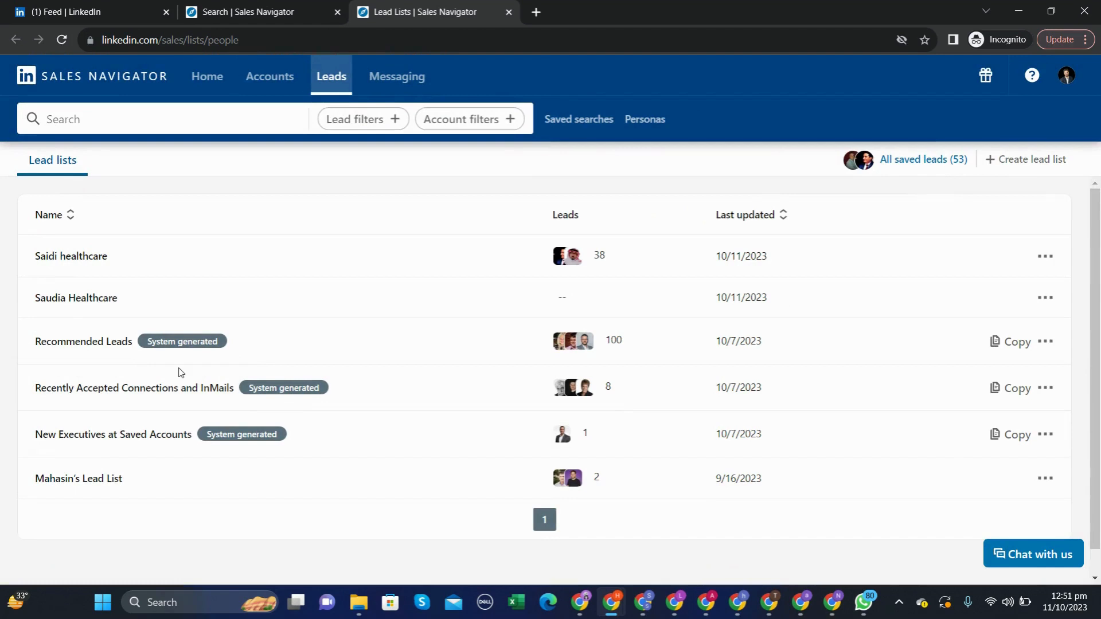